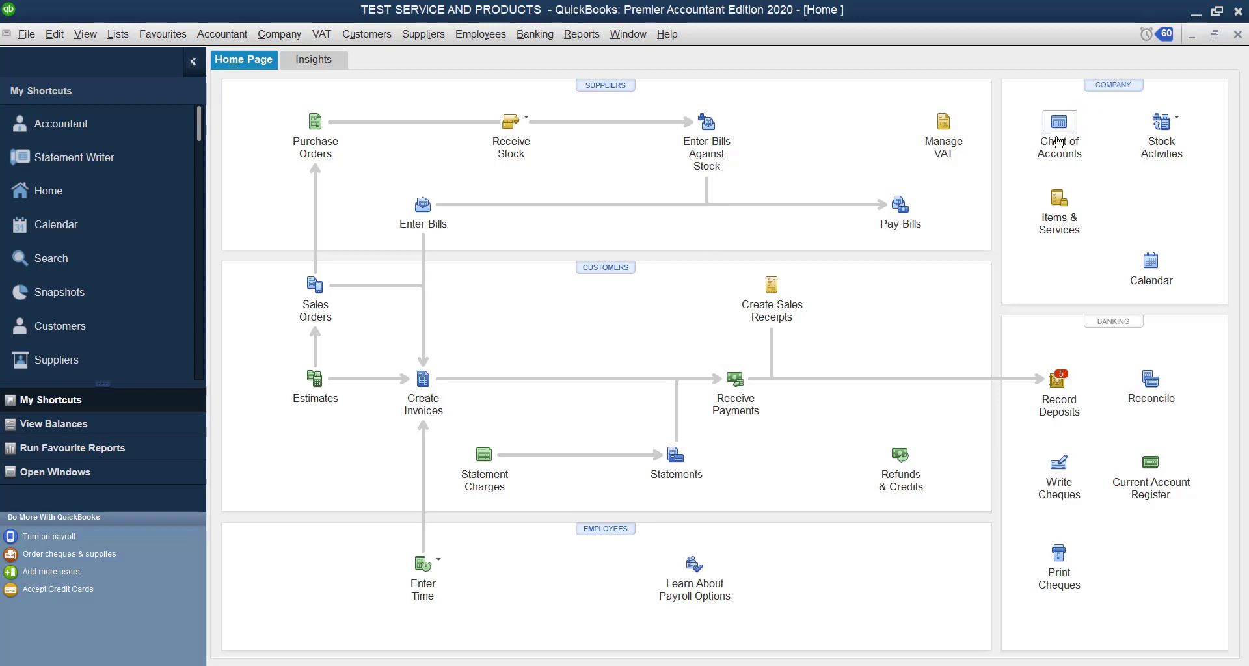
Open the Retainage Receivables account from the chart of accounts for editing, review its account type and name, and close it
click(1059, 124)
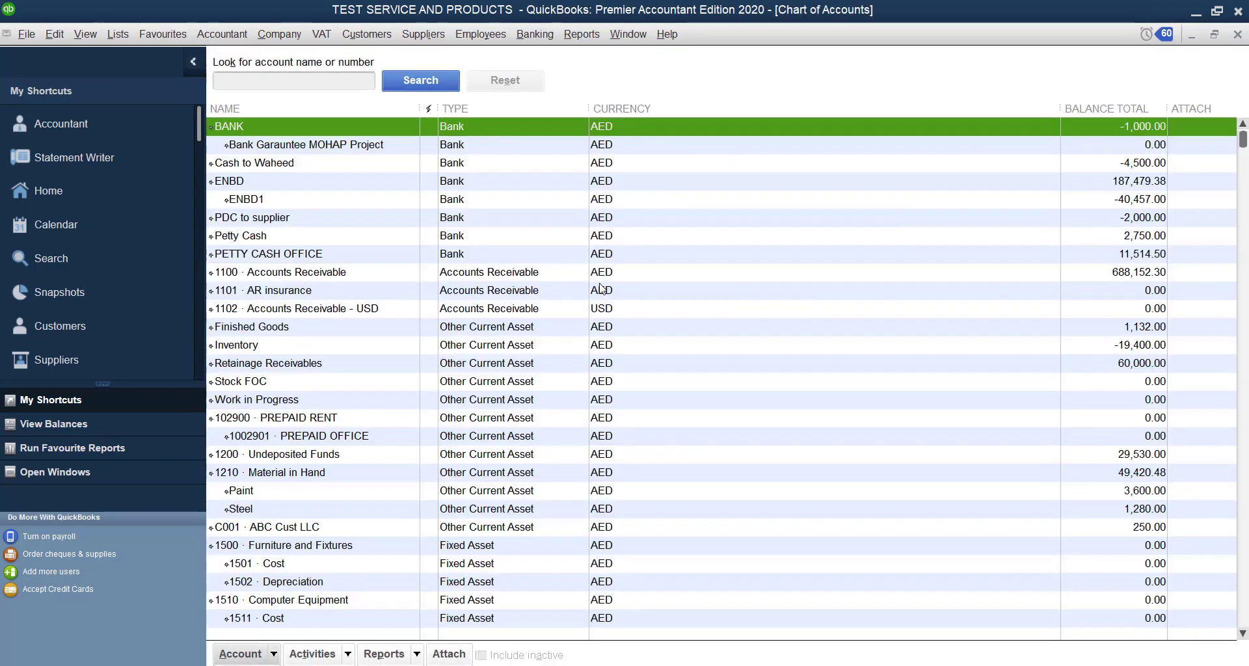
click(318, 365)
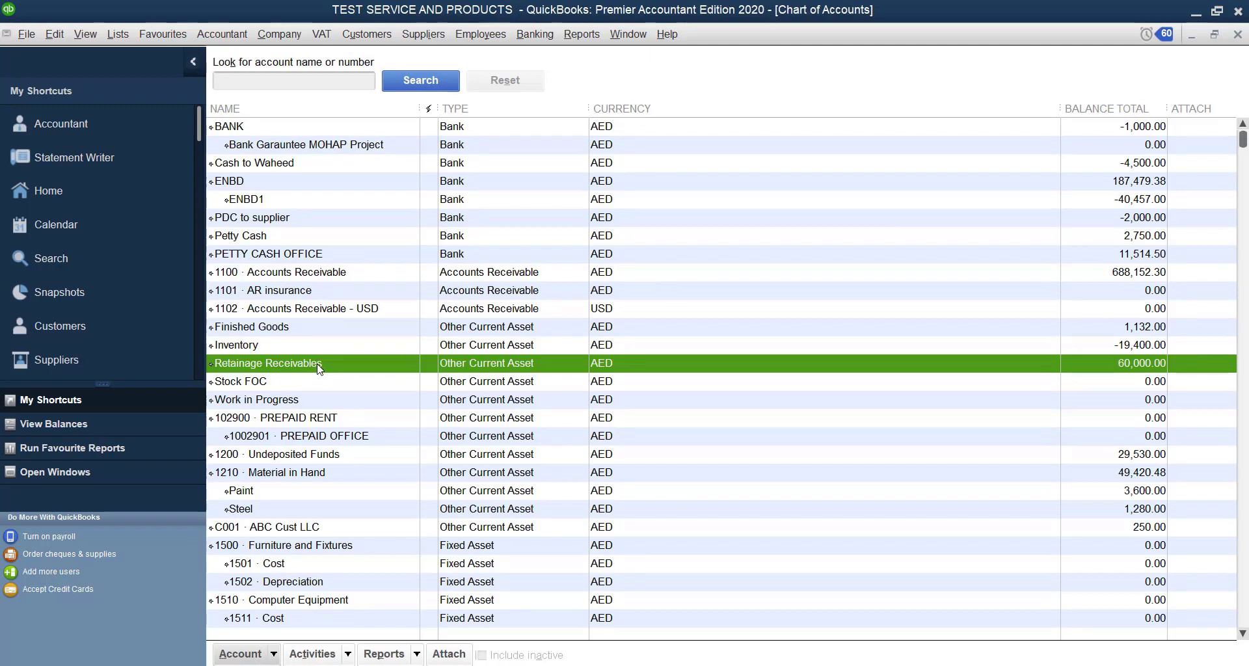
right_click(317, 366)
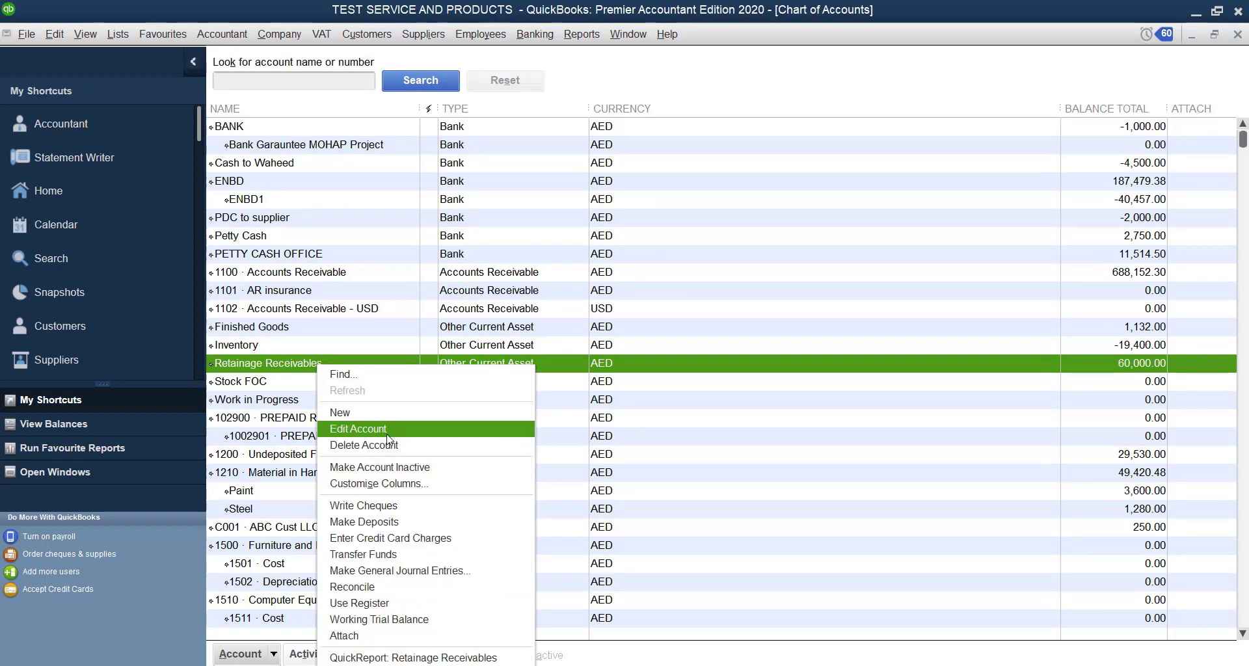
click(389, 427)
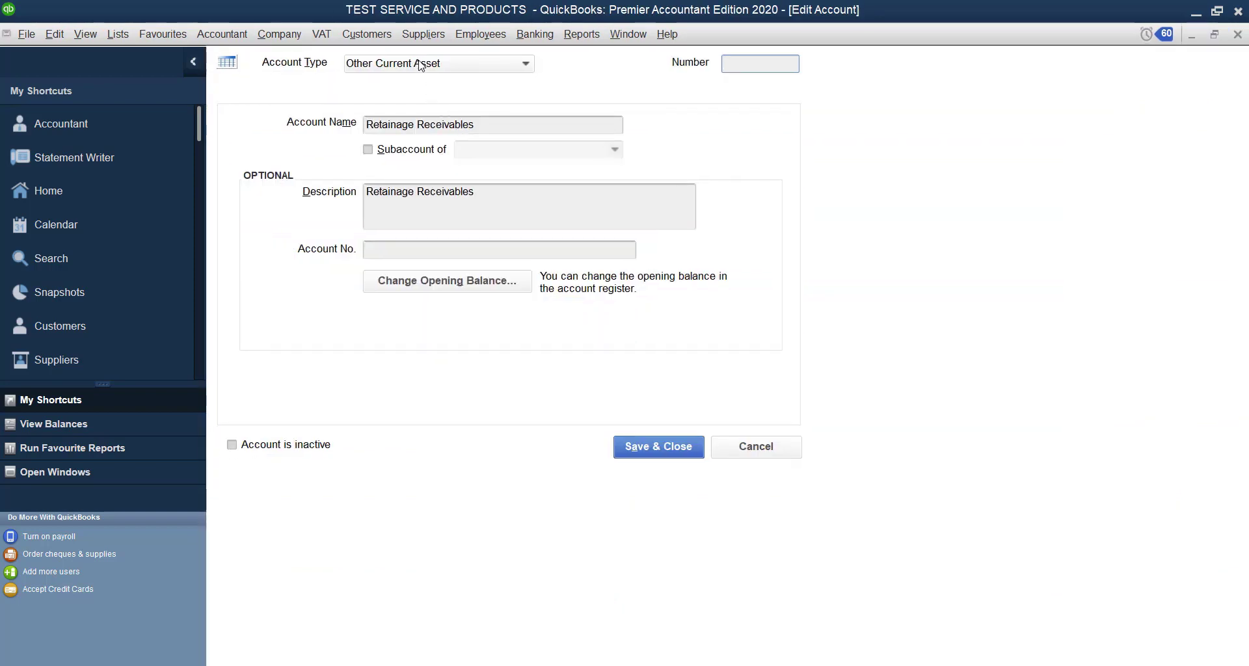
click(488, 124)
click(659, 448)
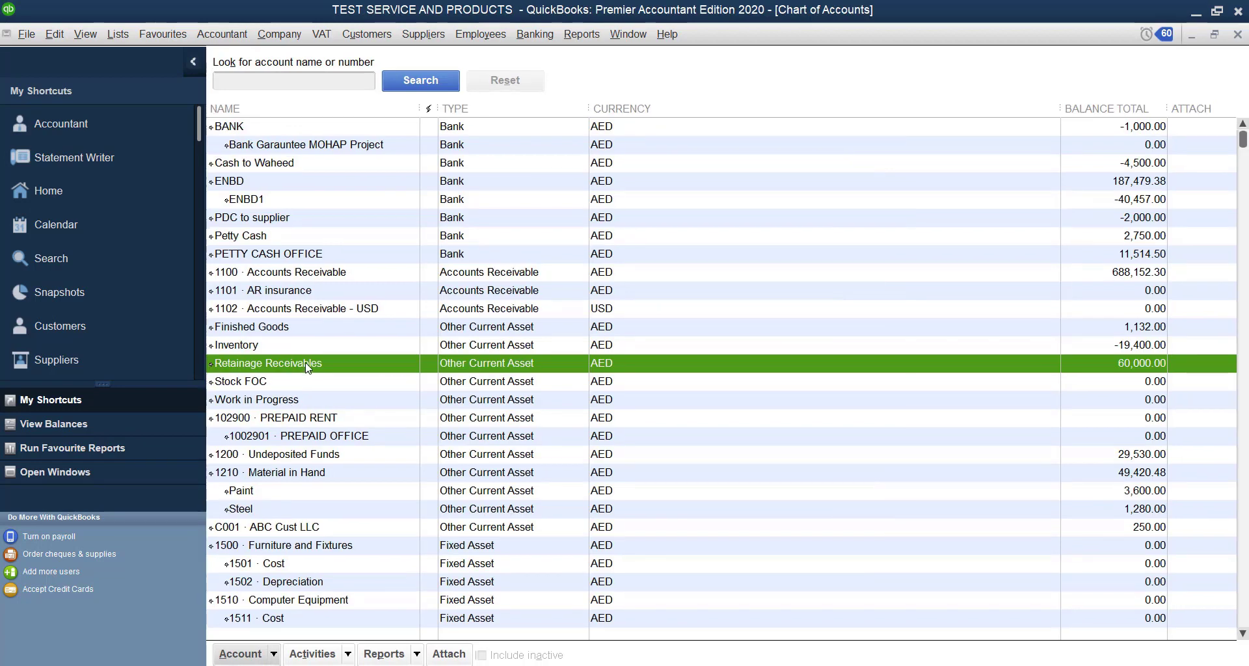
key(Escape)
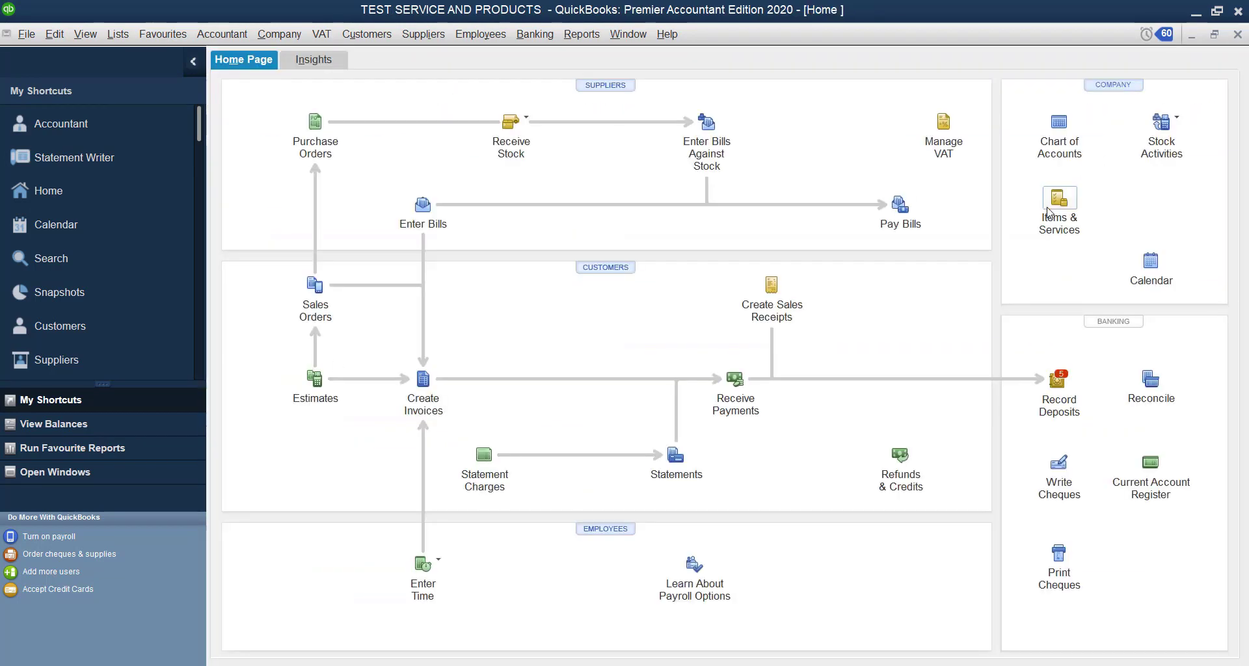
Start a new Other Charge item in the item list and name it Retainage
click(1054, 201)
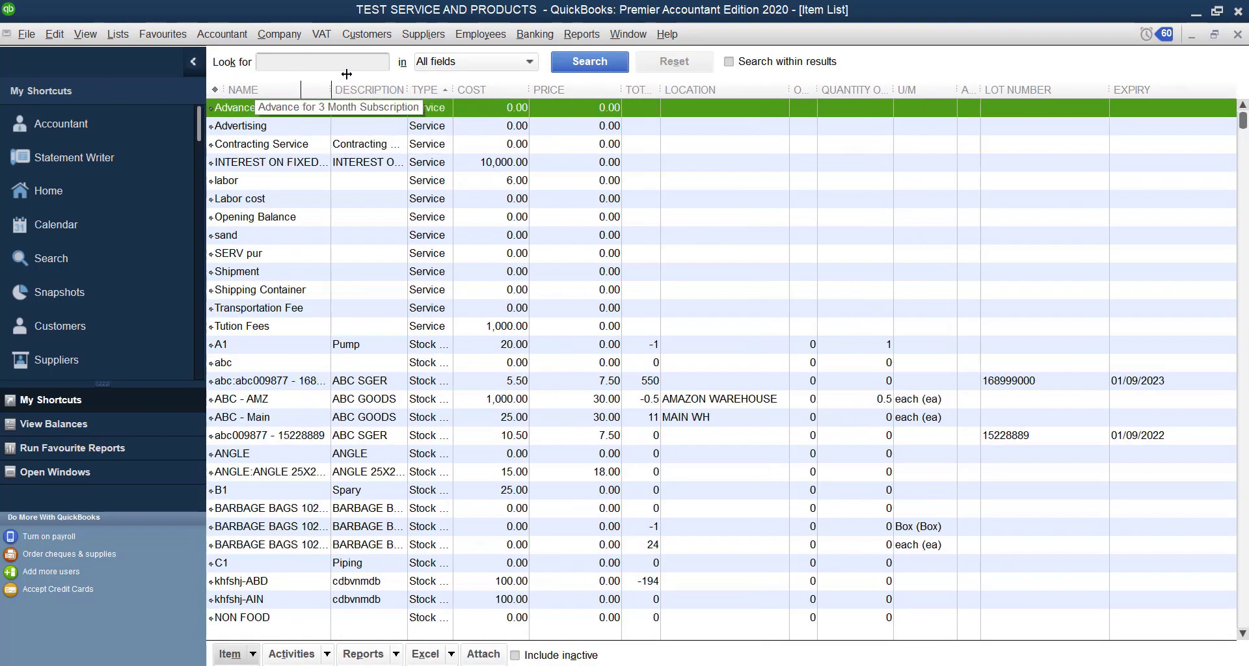
right_click(274, 258)
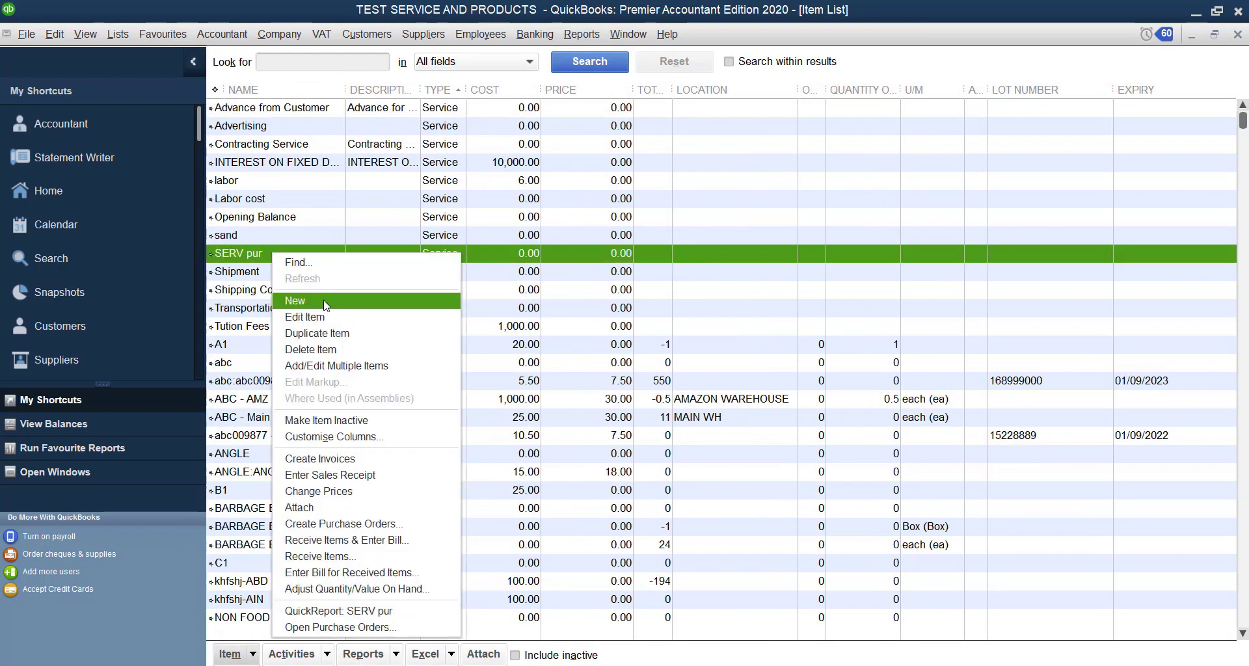
click(326, 305)
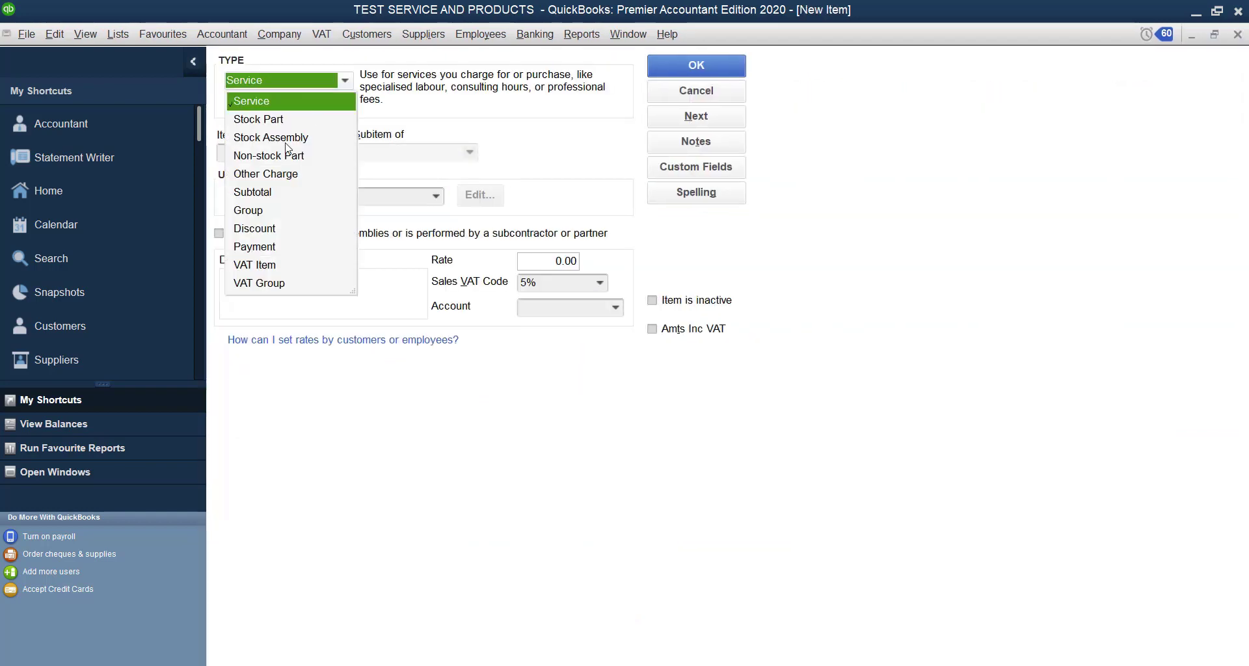
click(274, 174)
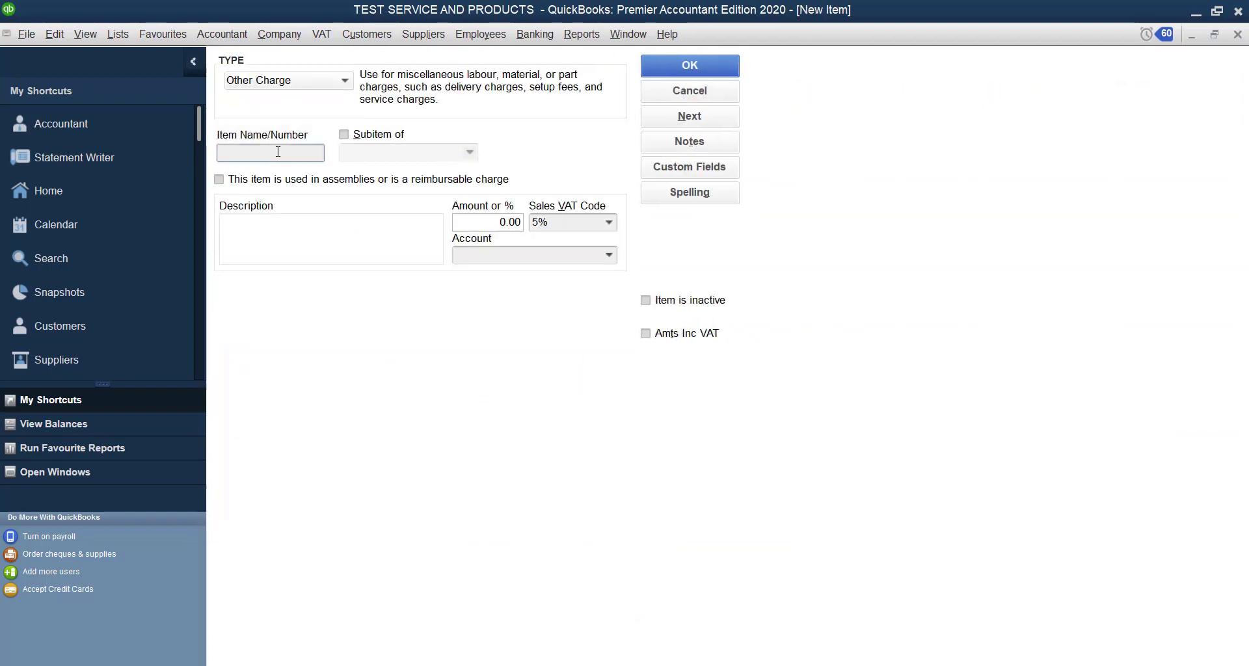
click(277, 151)
text(Retail)
Assign the Retainage Receivables account to the new Retainage item
click(370, 244)
click(609, 255)
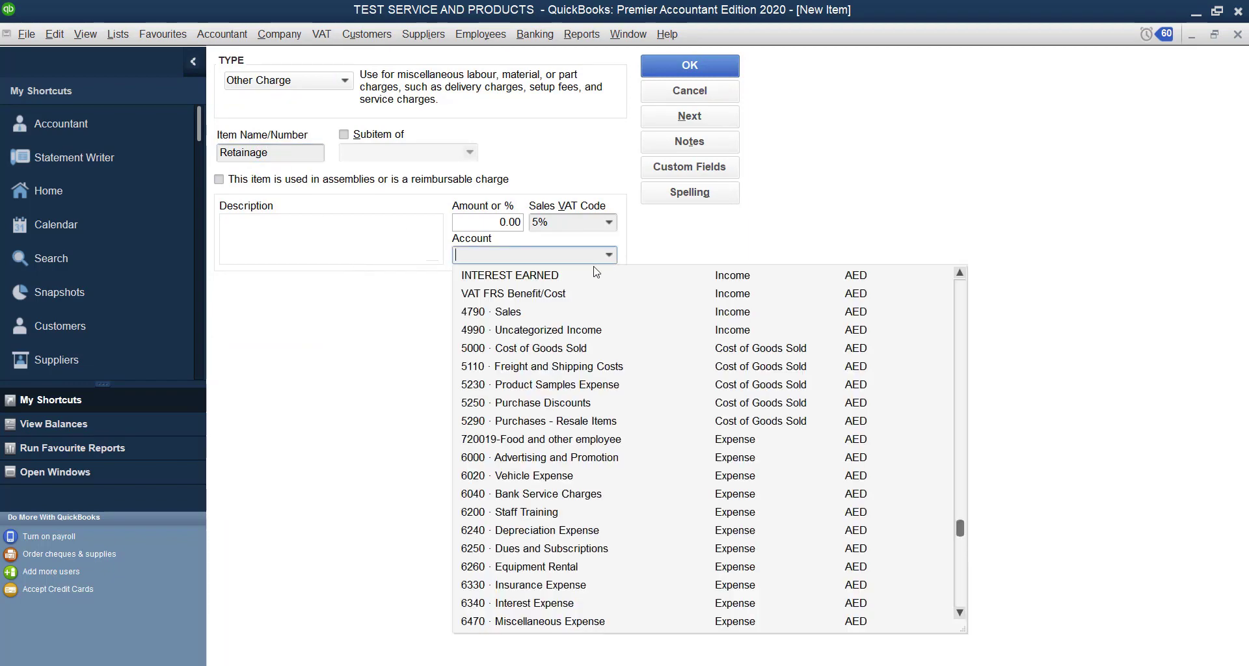
scroll(641, 278, up, 10)
scroll(642, 278, up, 1)
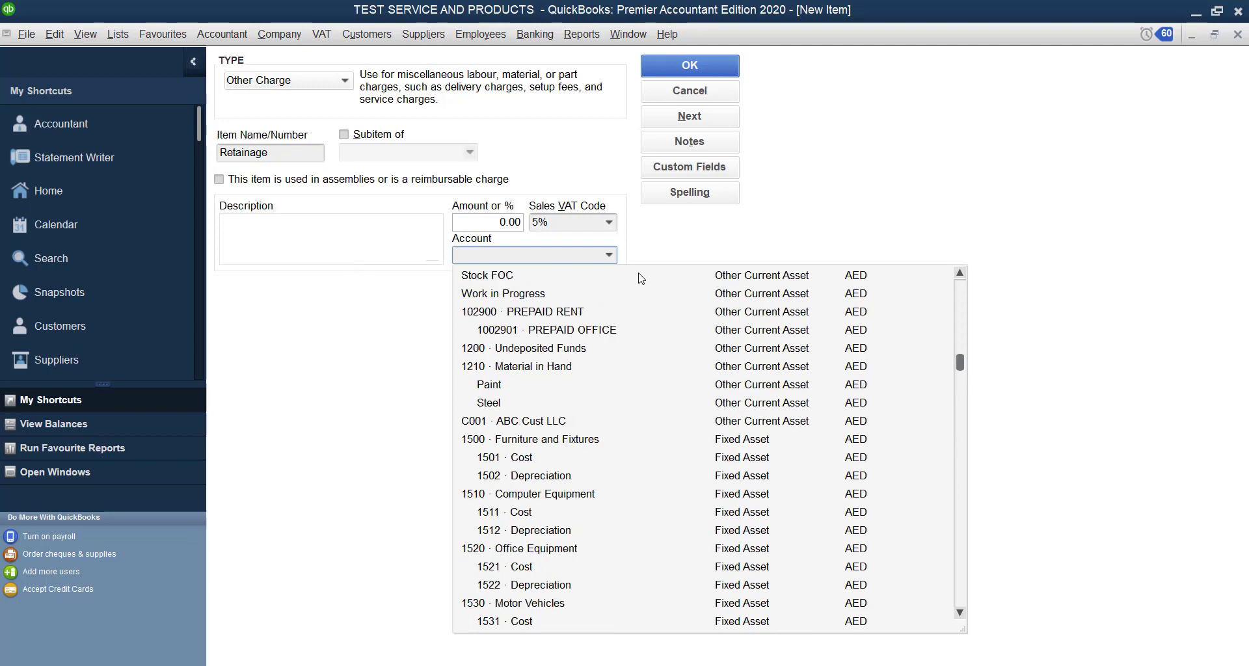
scroll(550, 341, up, 2)
click(543, 370)
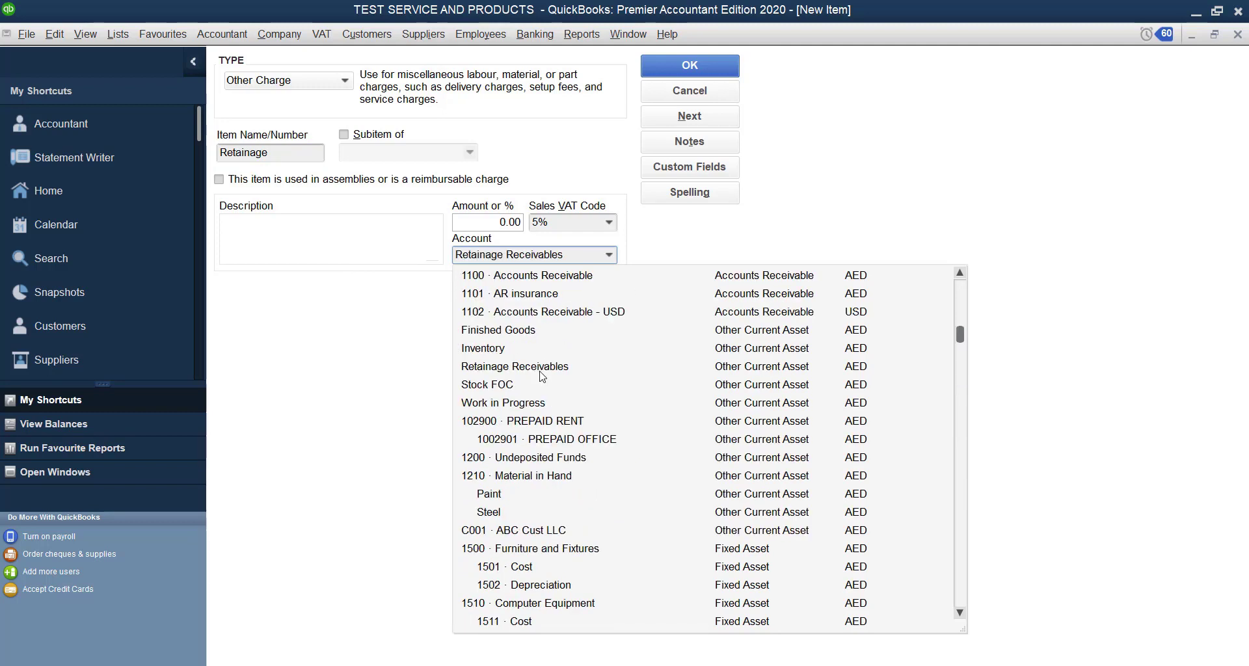
Set the new item's amount to -10%, try to save it, and leave the item form
click(495, 221)
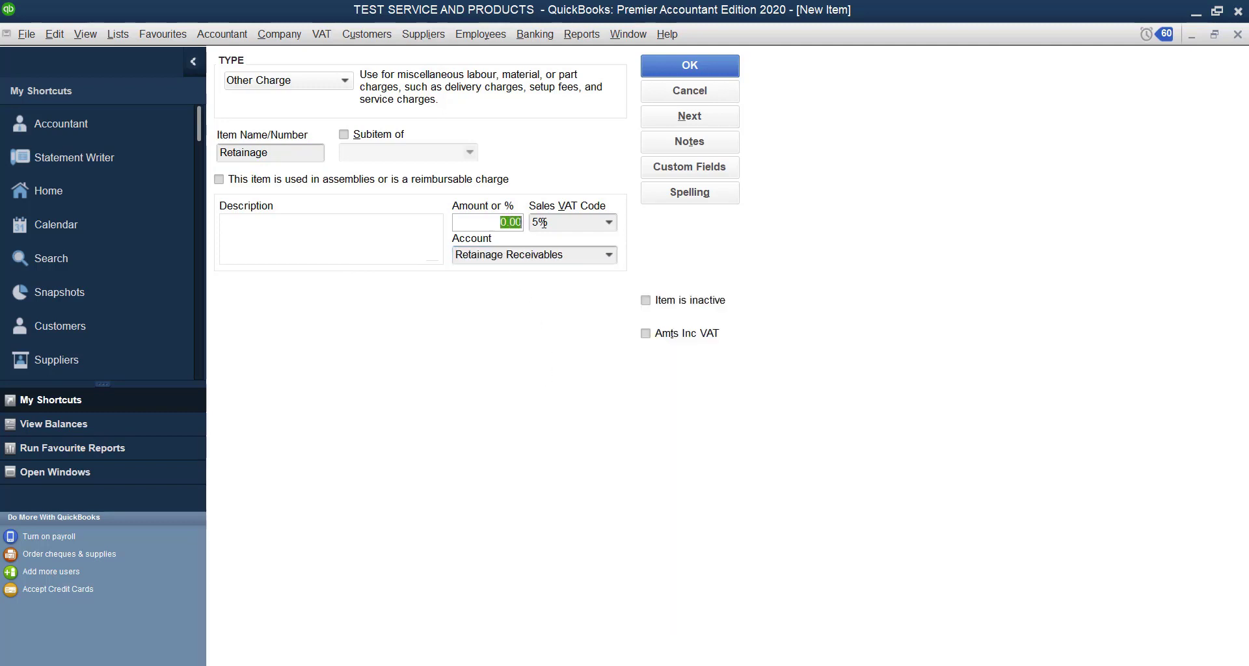
text(-10%)
click(690, 68)
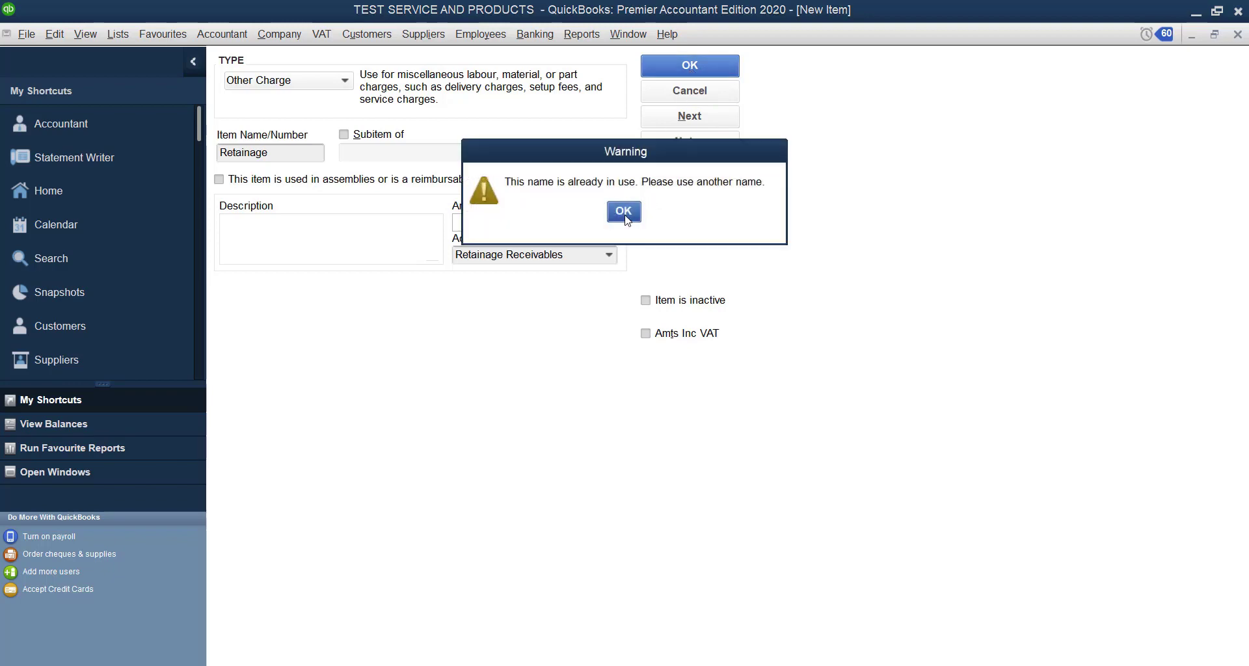
click(623, 211)
click(689, 90)
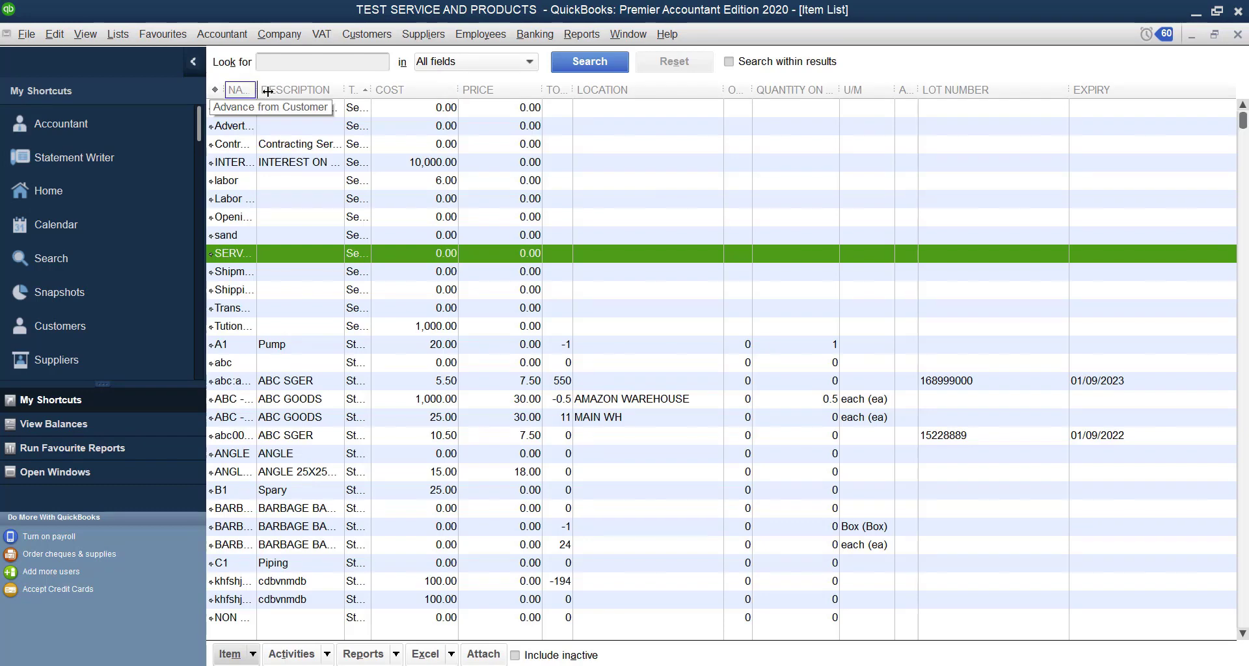
Widen the item list's Name and Type columns and examine the existing Retainage item's type and price
drag(256, 89, 331, 300)
scroll(332, 299, down, 15)
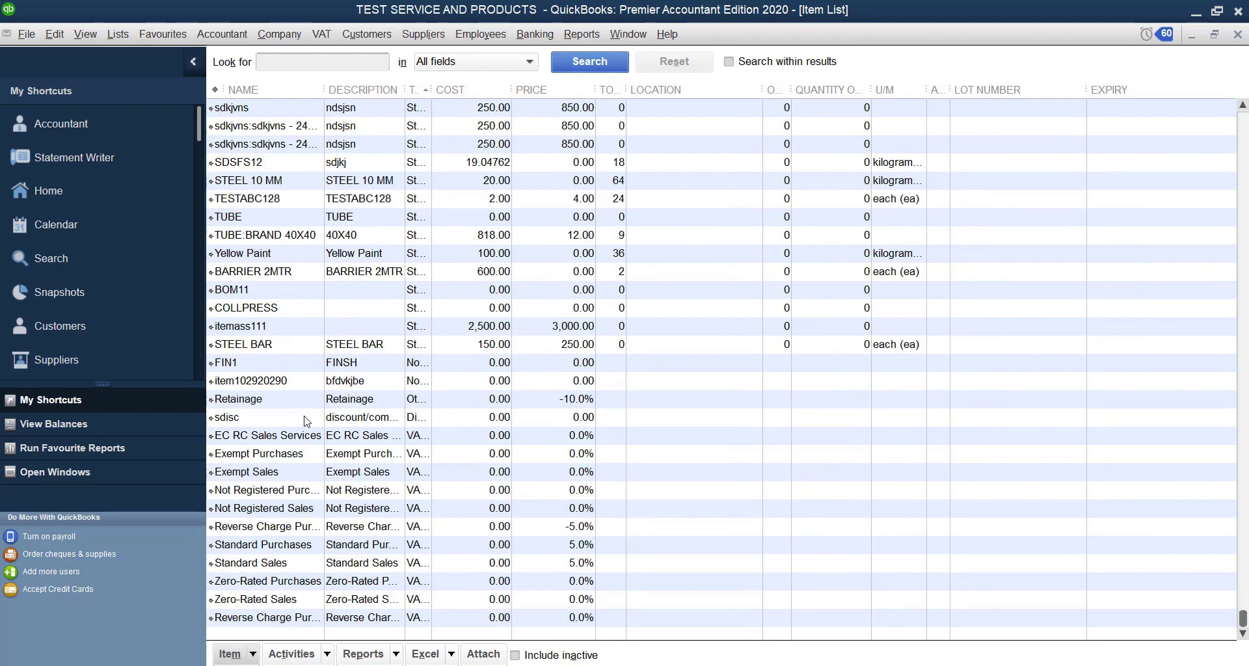
click(279, 407)
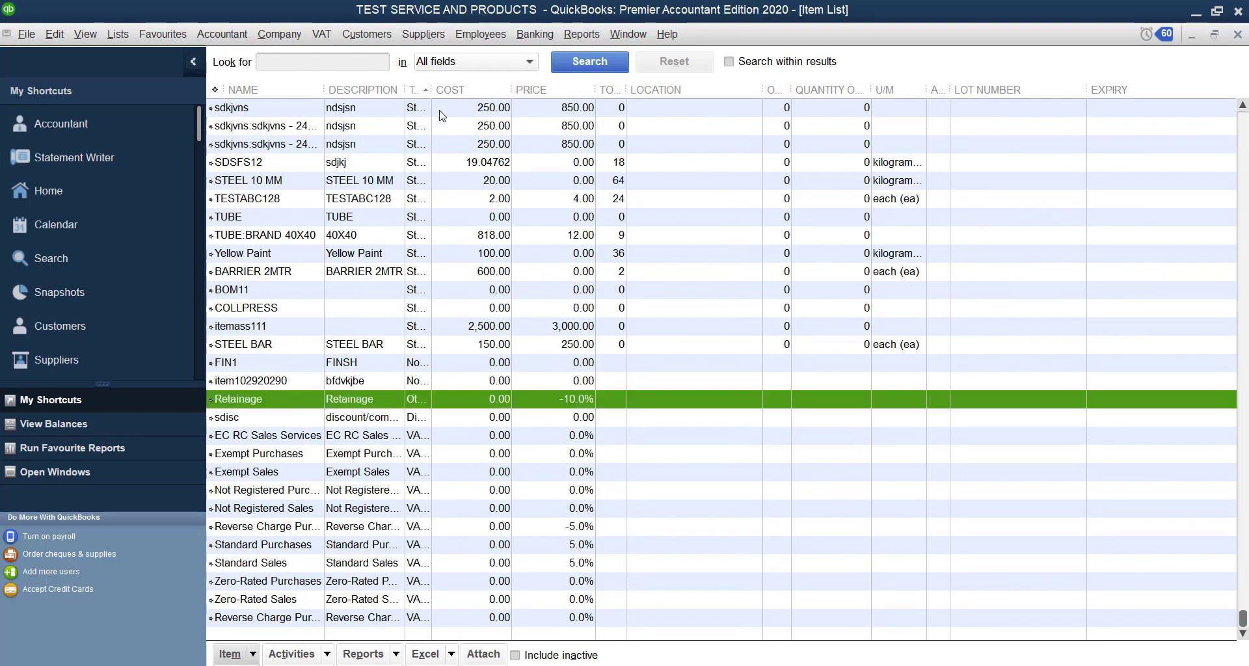
drag(426, 89, 478, 89)
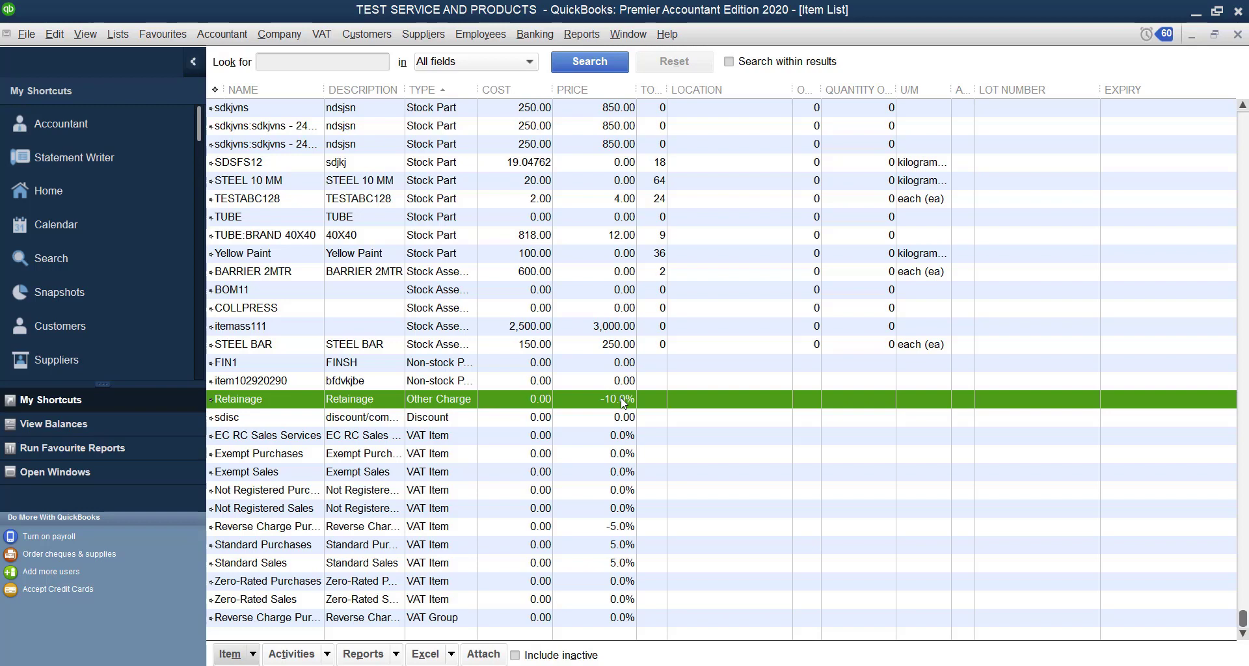
key(Escape)
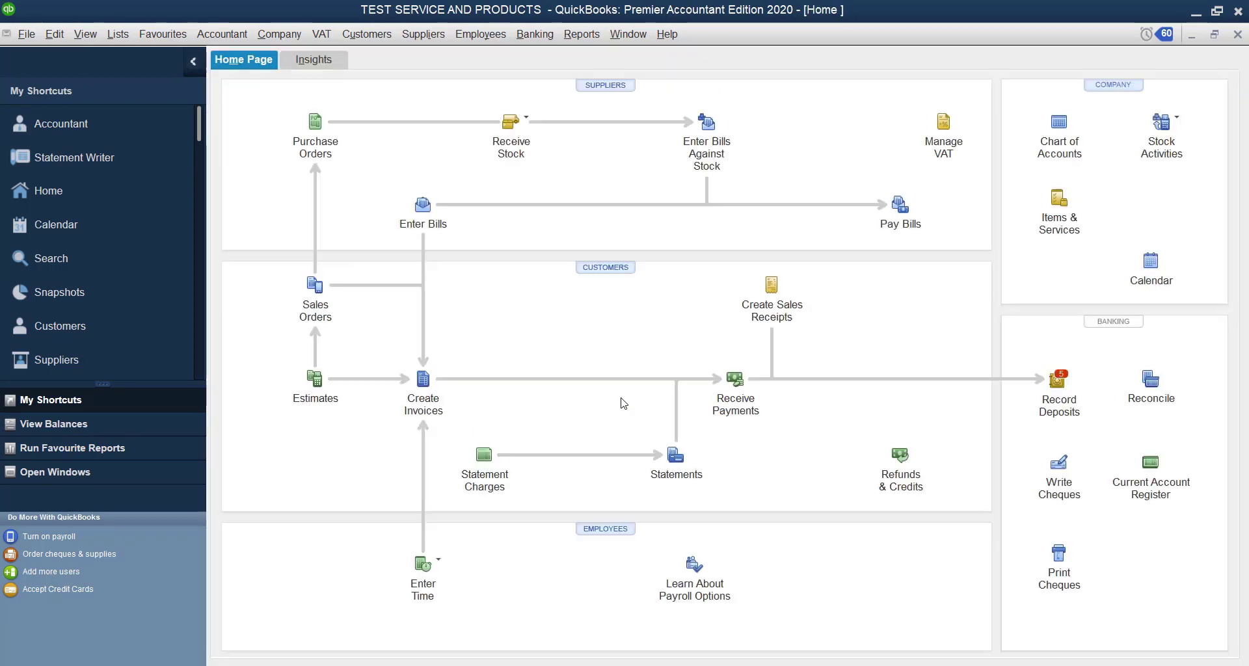
Start a new estimate for the job JOb AUH001 under customer CUST USD 1
click(422, 381)
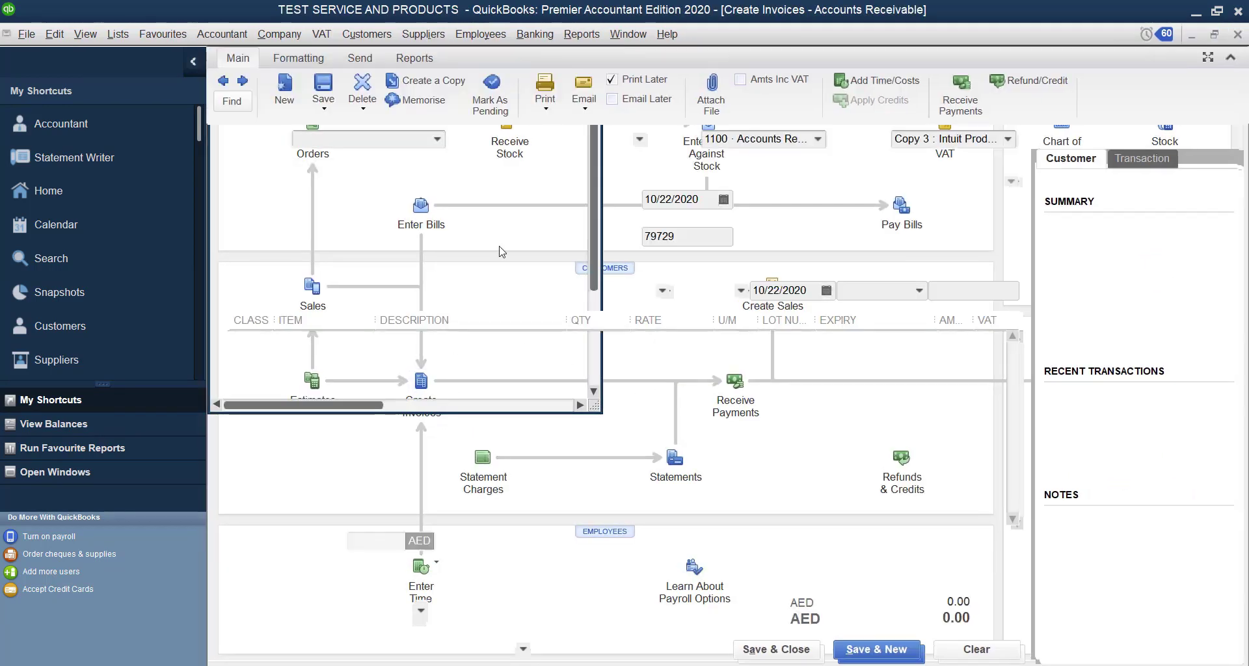
click(1237, 35)
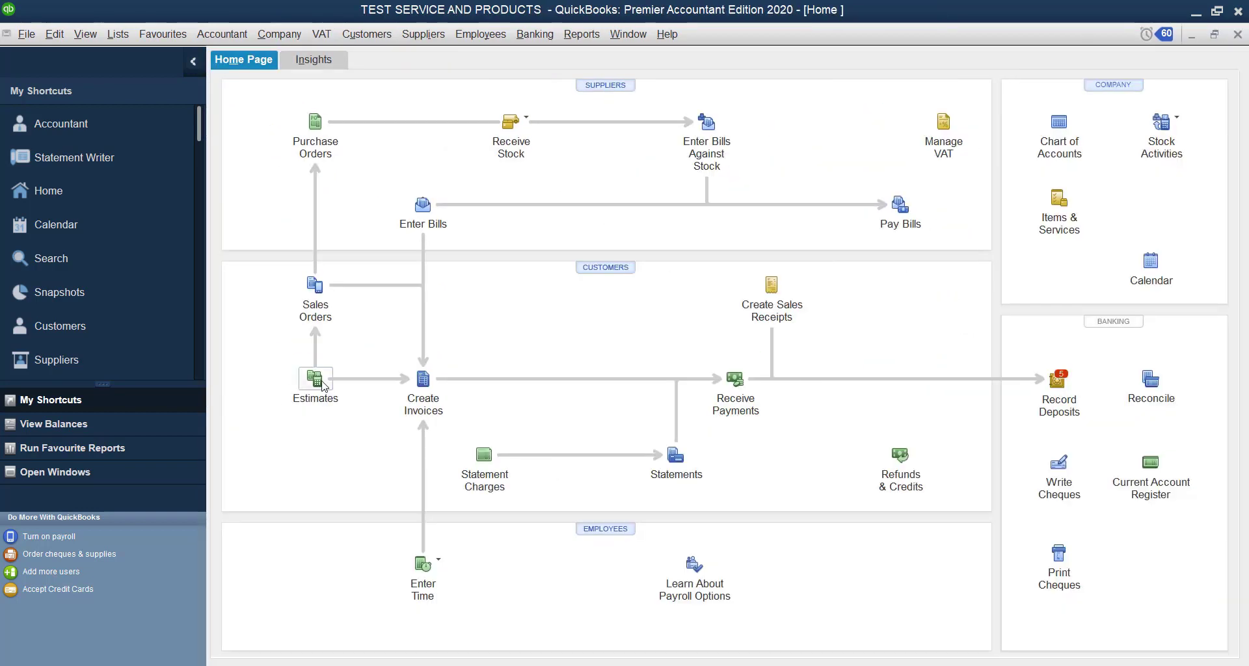
click(315, 380)
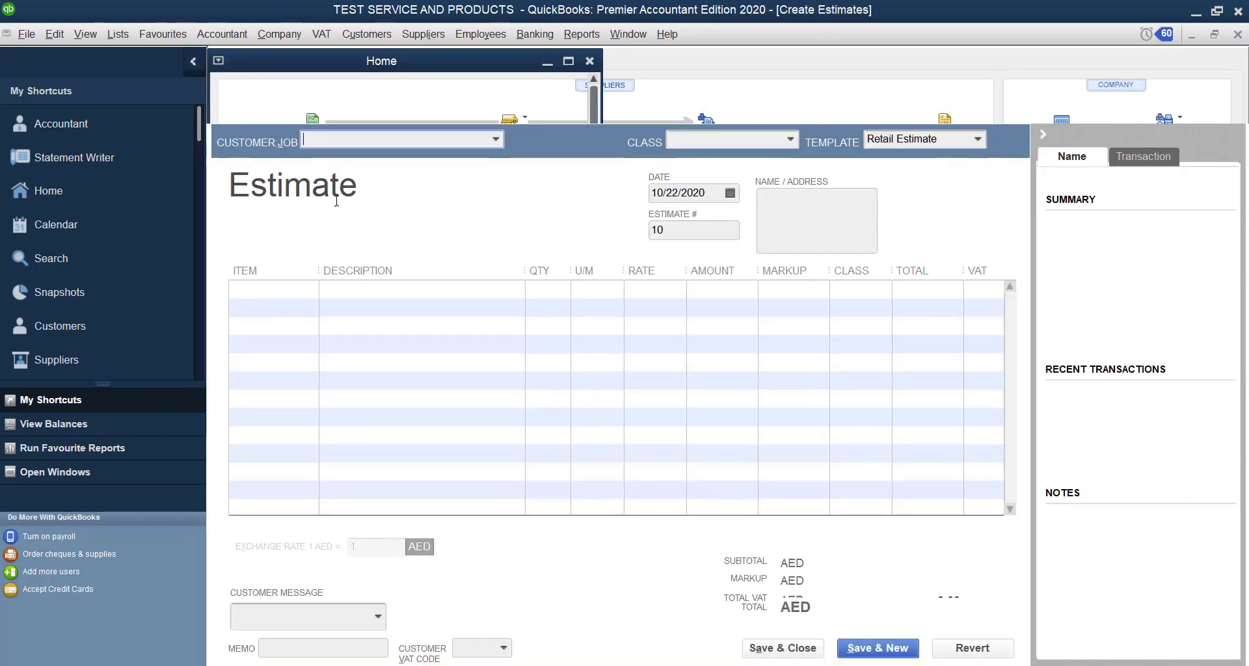
click(496, 139)
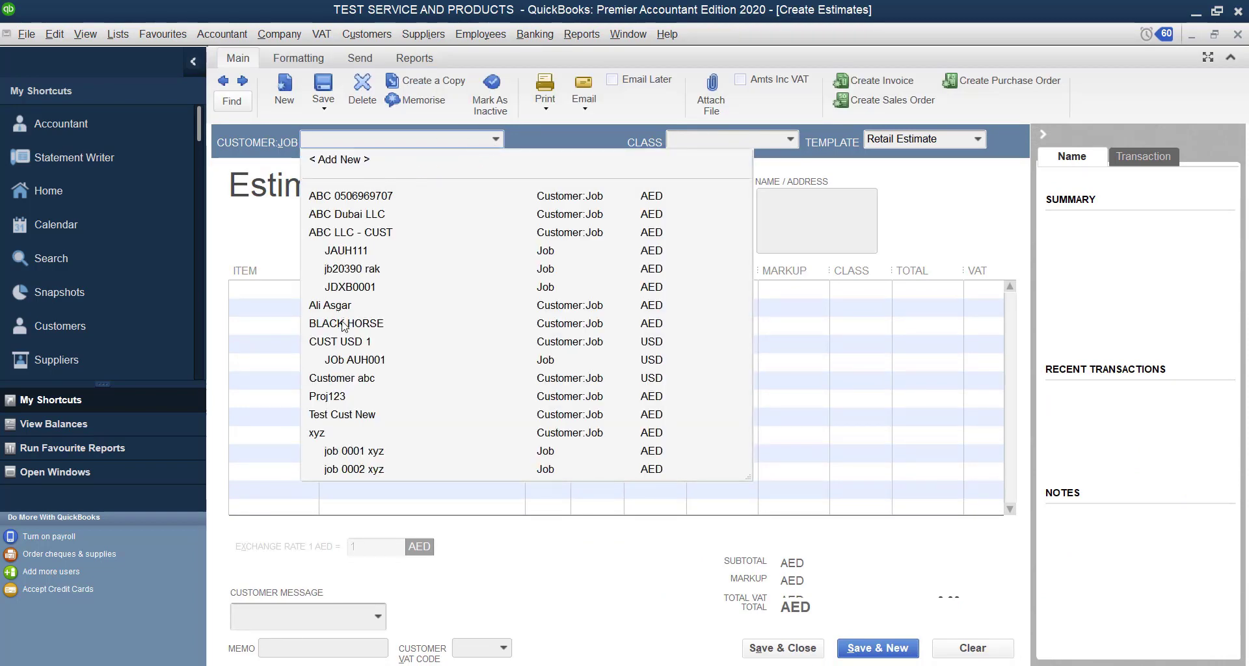
click(355, 361)
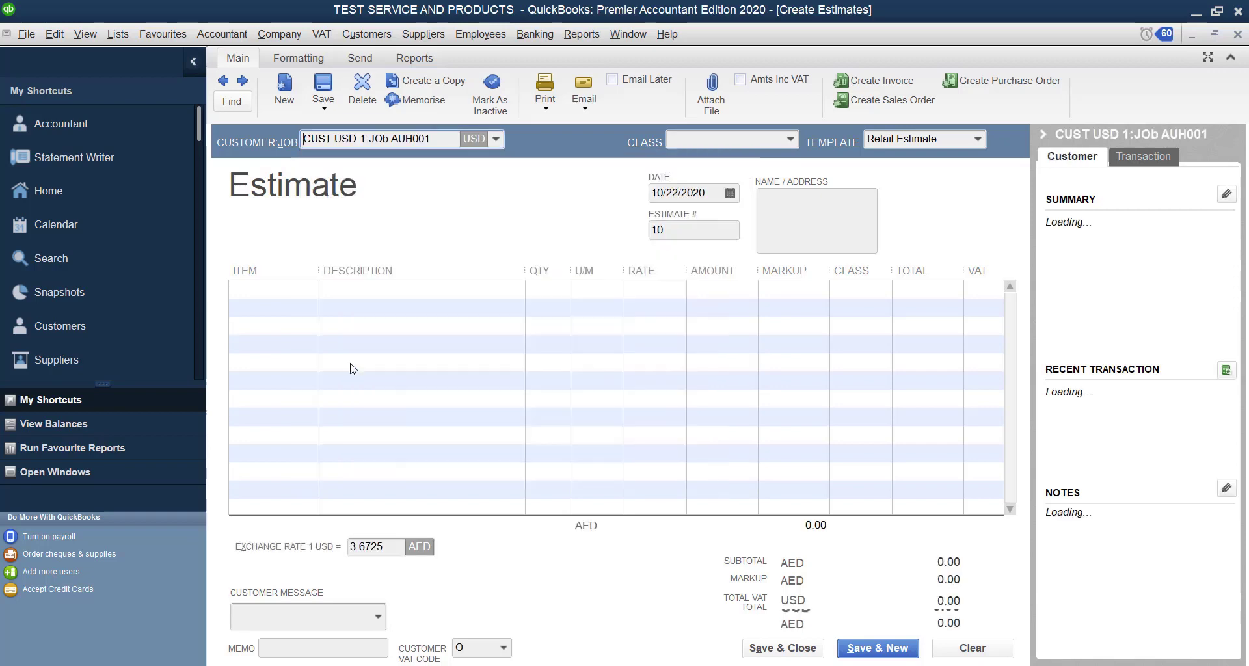
Add the Contracting Service item to the estimate's first line with a rate of 1,000,000
click(282, 294)
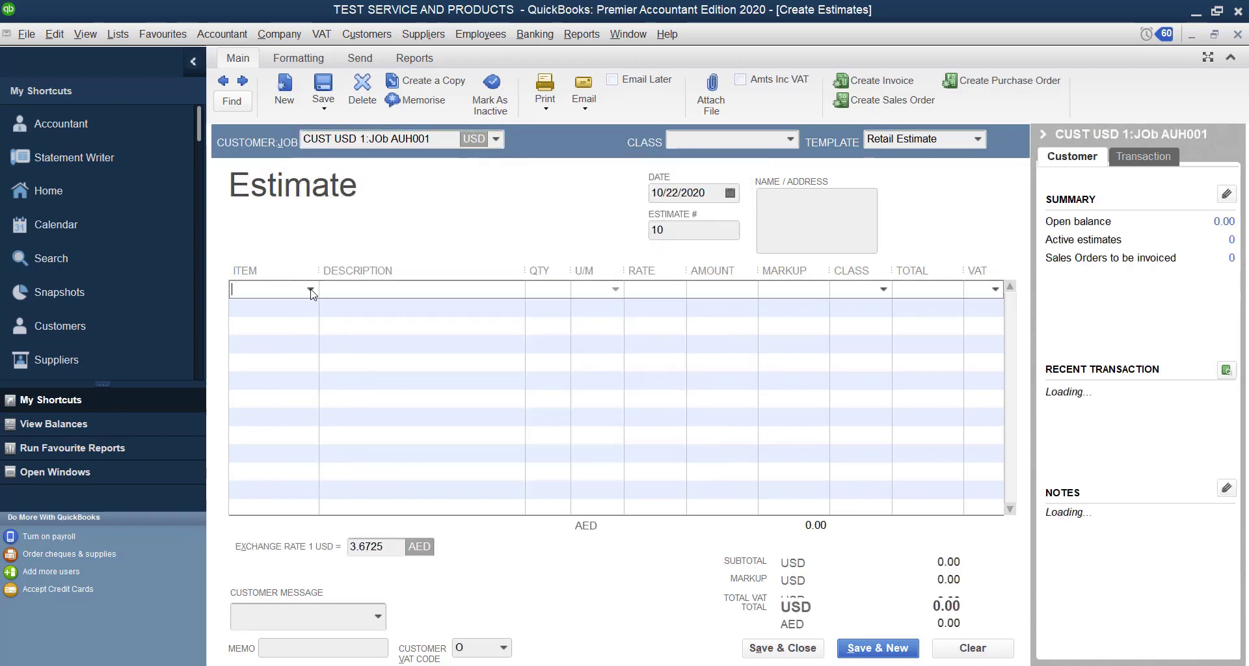
click(311, 290)
click(283, 384)
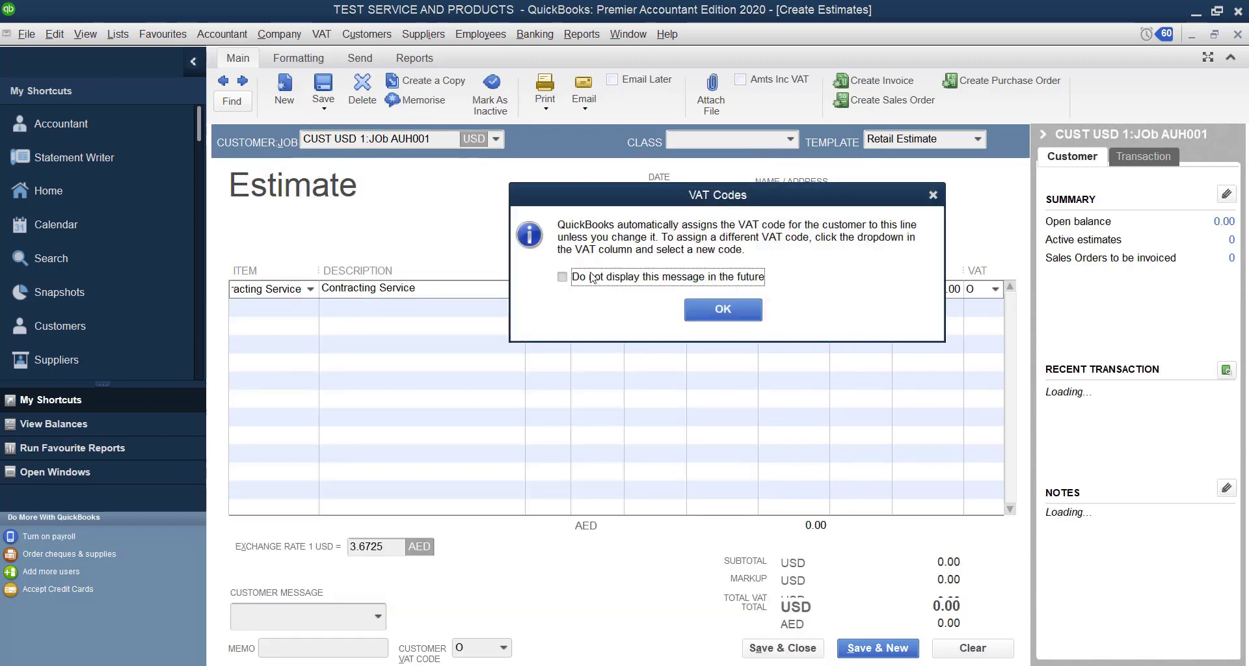
click(724, 312)
click(634, 289)
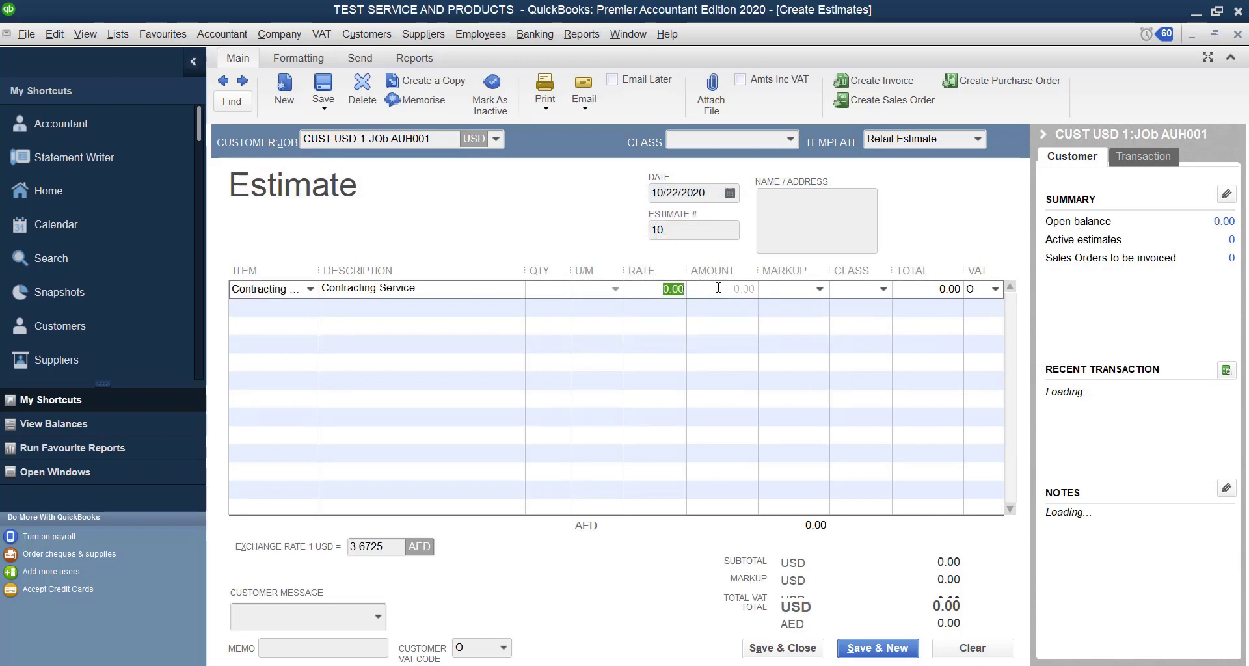
text(1000000)
key(Tab)
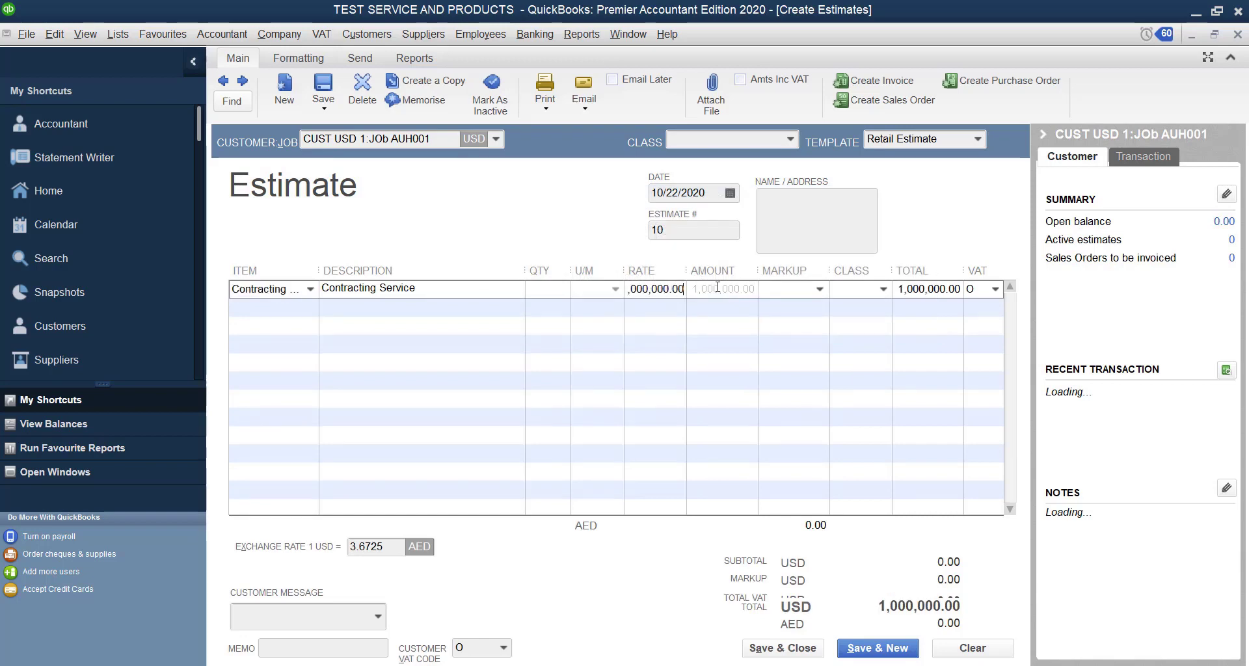
Set the Contracting Service line's VAT code to 5% and save and close the estimate
click(995, 291)
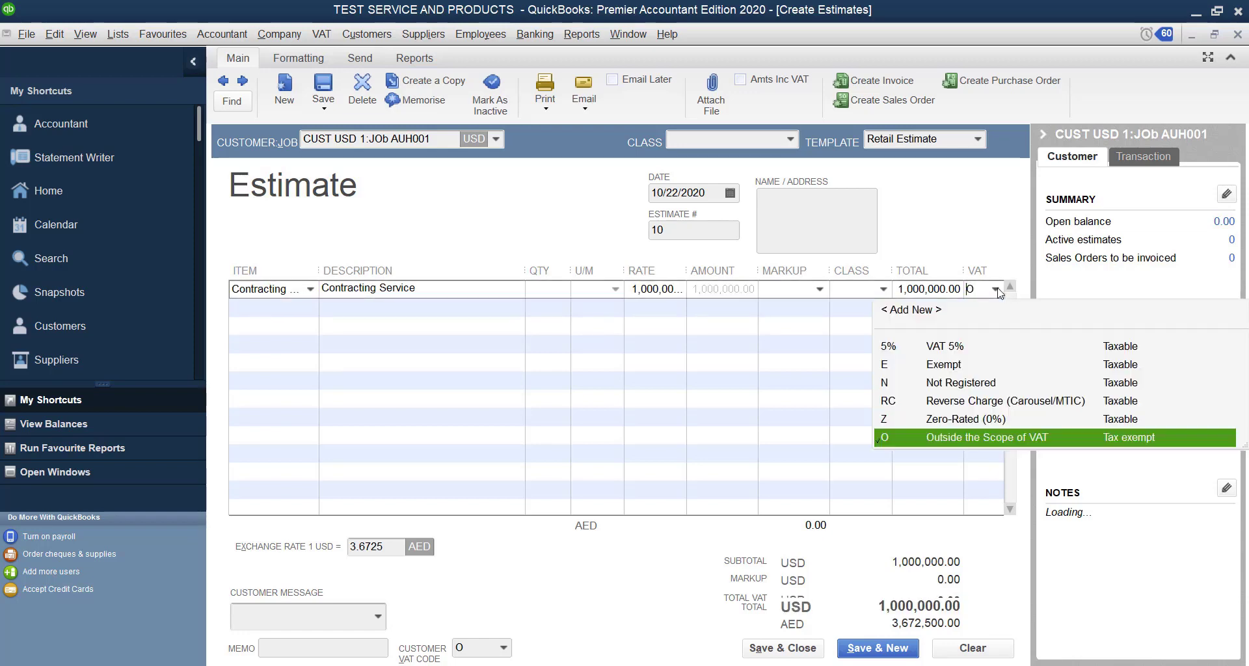
click(972, 347)
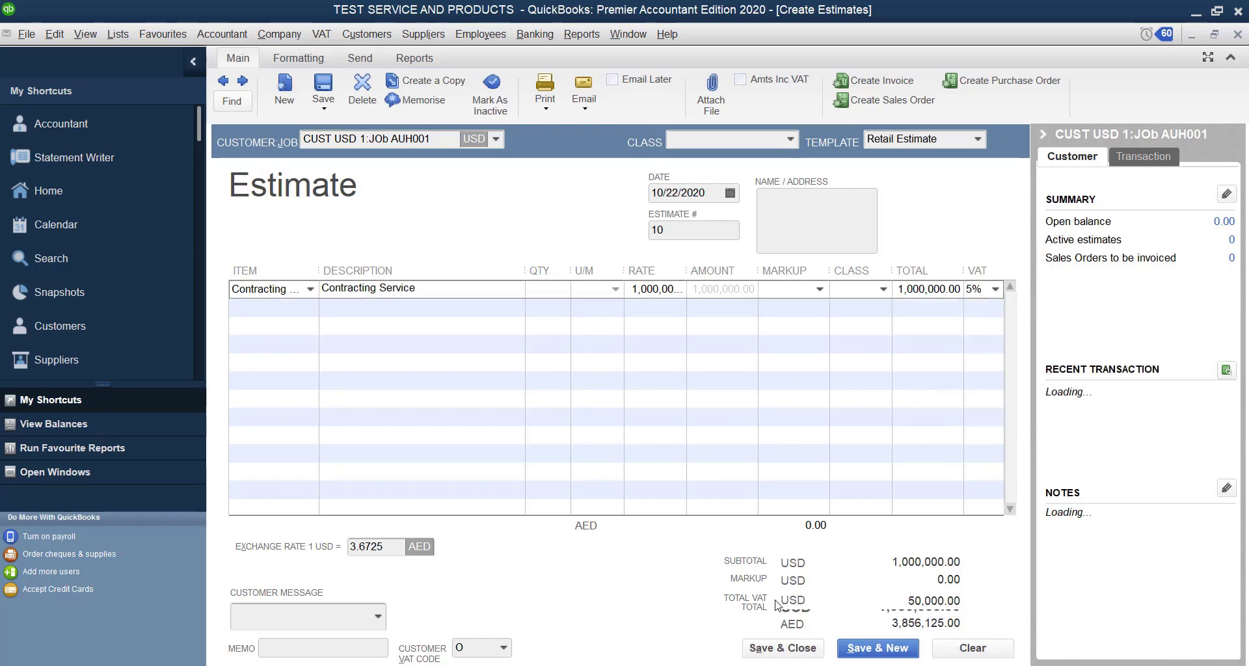
click(783, 648)
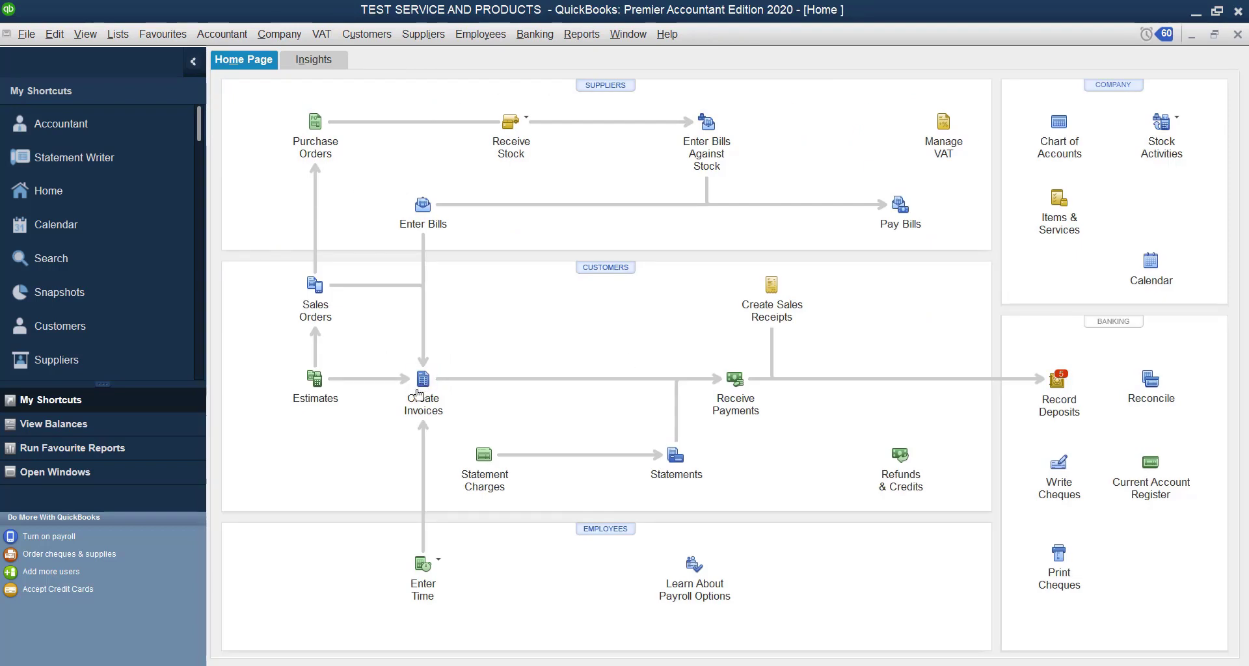
Start a new invoice for the job JOb AUH001 under customer CUST USD 1
click(423, 380)
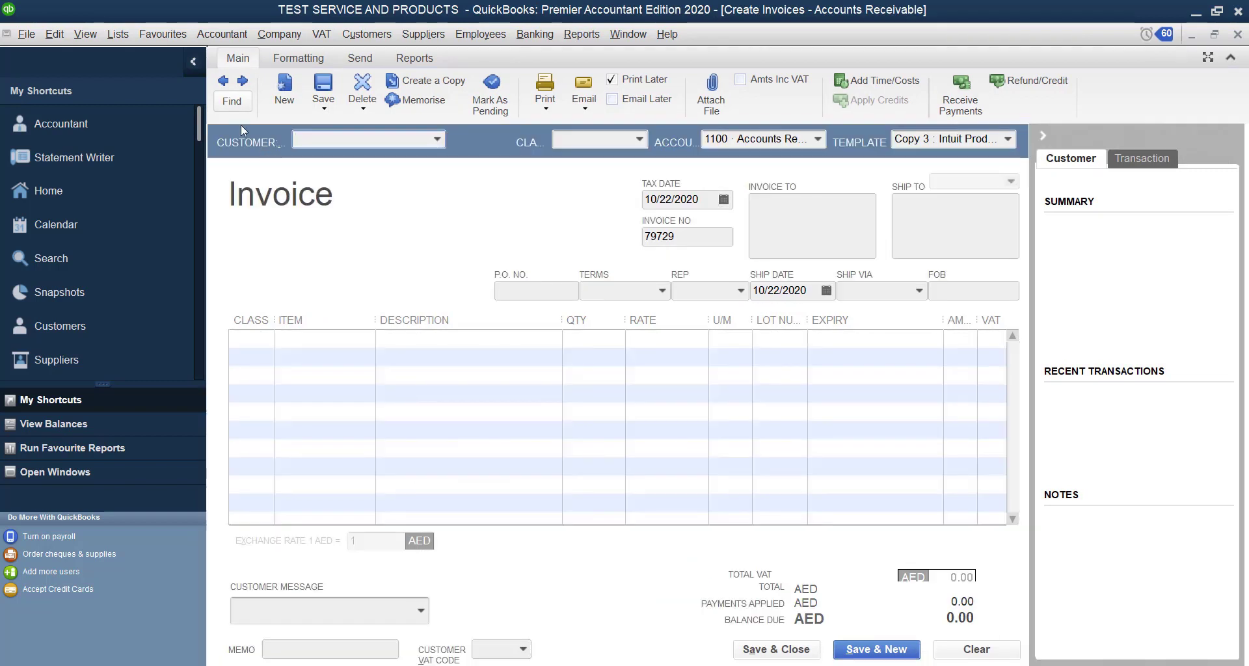
click(437, 139)
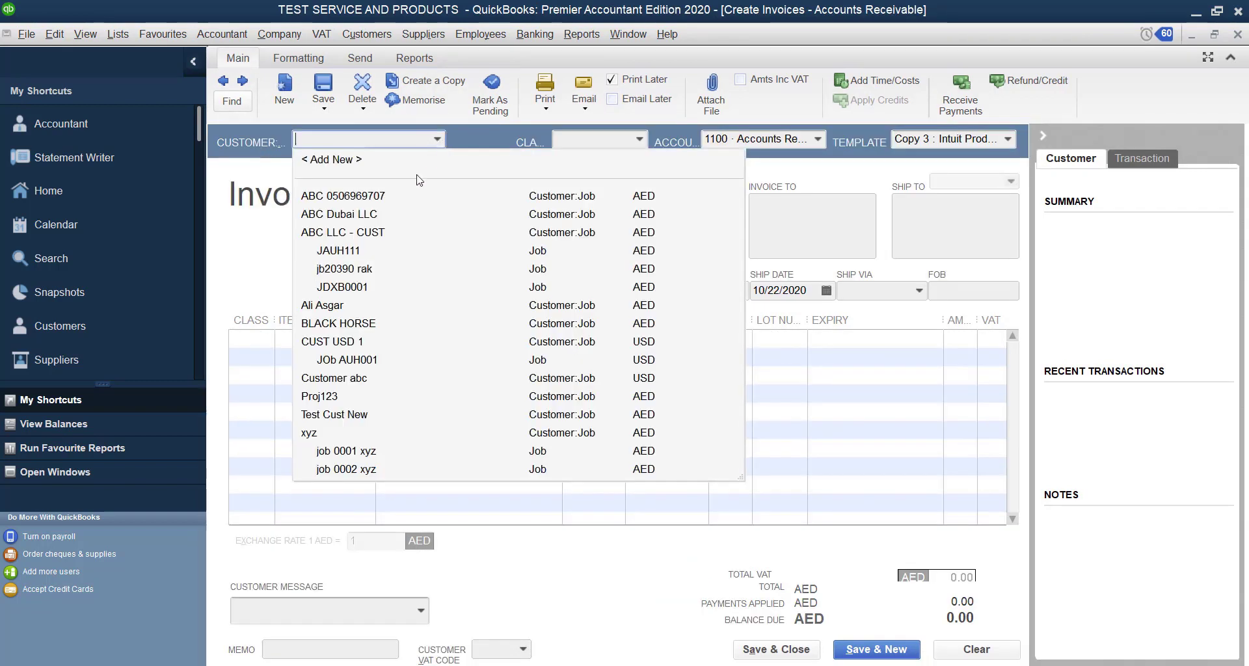
click(342, 359)
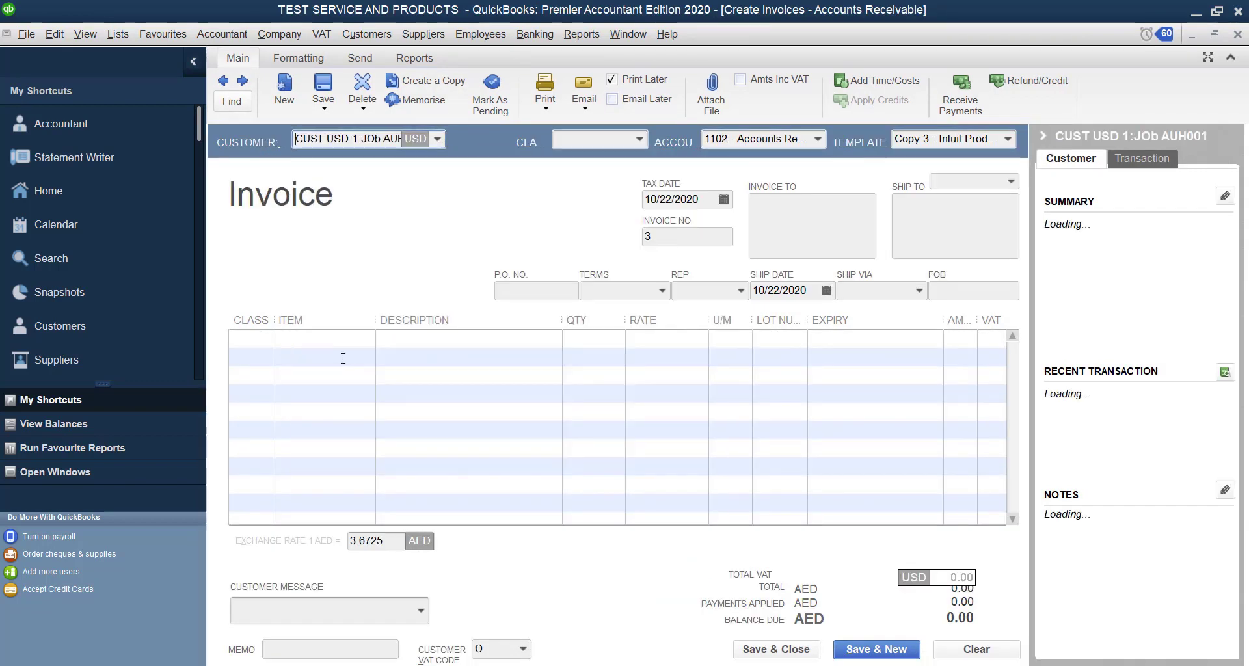
Base the invoice on the job's 1,050,000.00 estimate, creating a progress invoice for 50% of the entire estimate
click(384, 249)
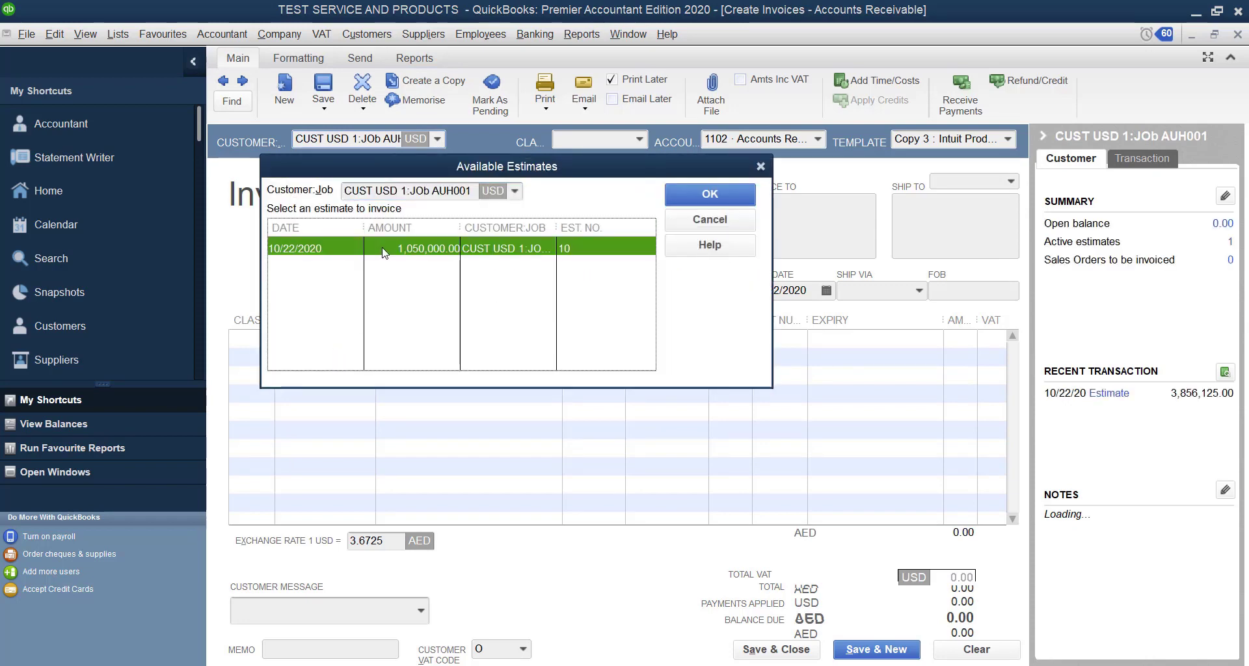
click(728, 192)
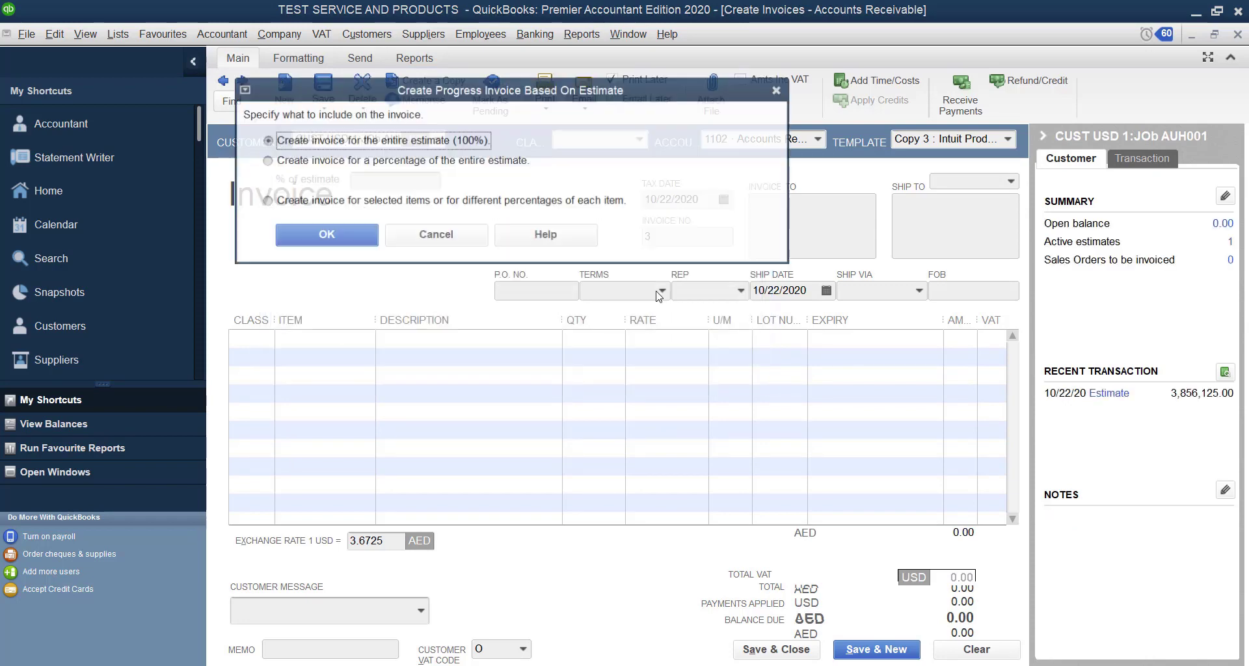
click(325, 160)
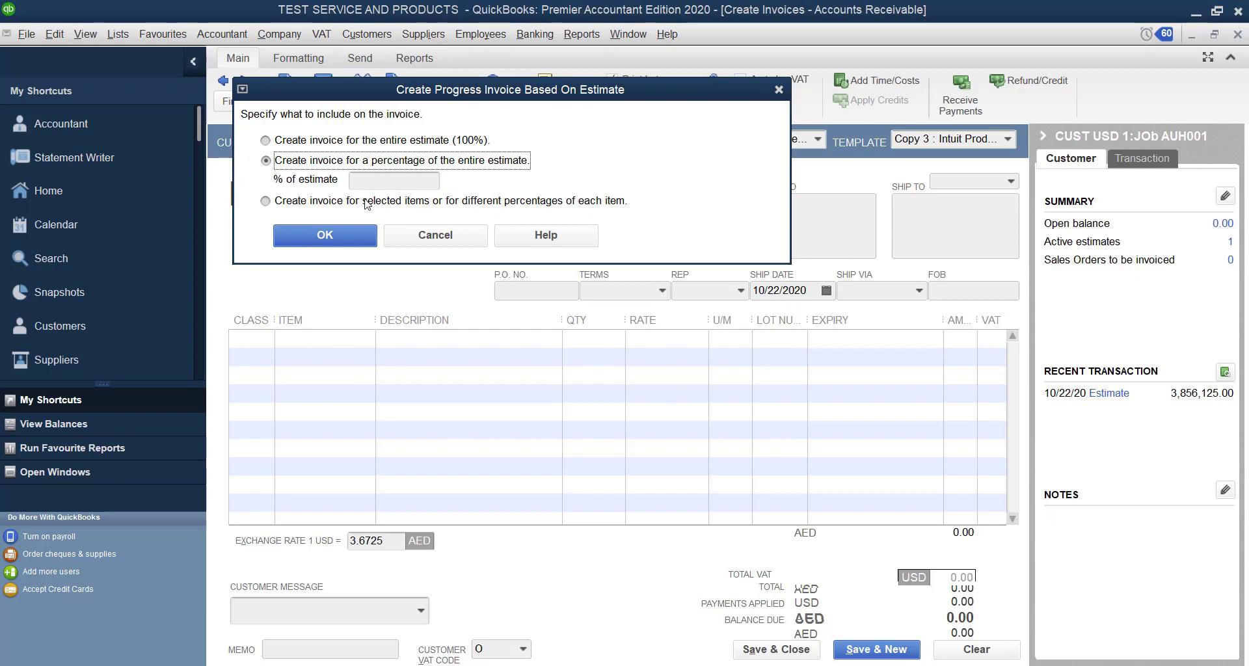
click(377, 184)
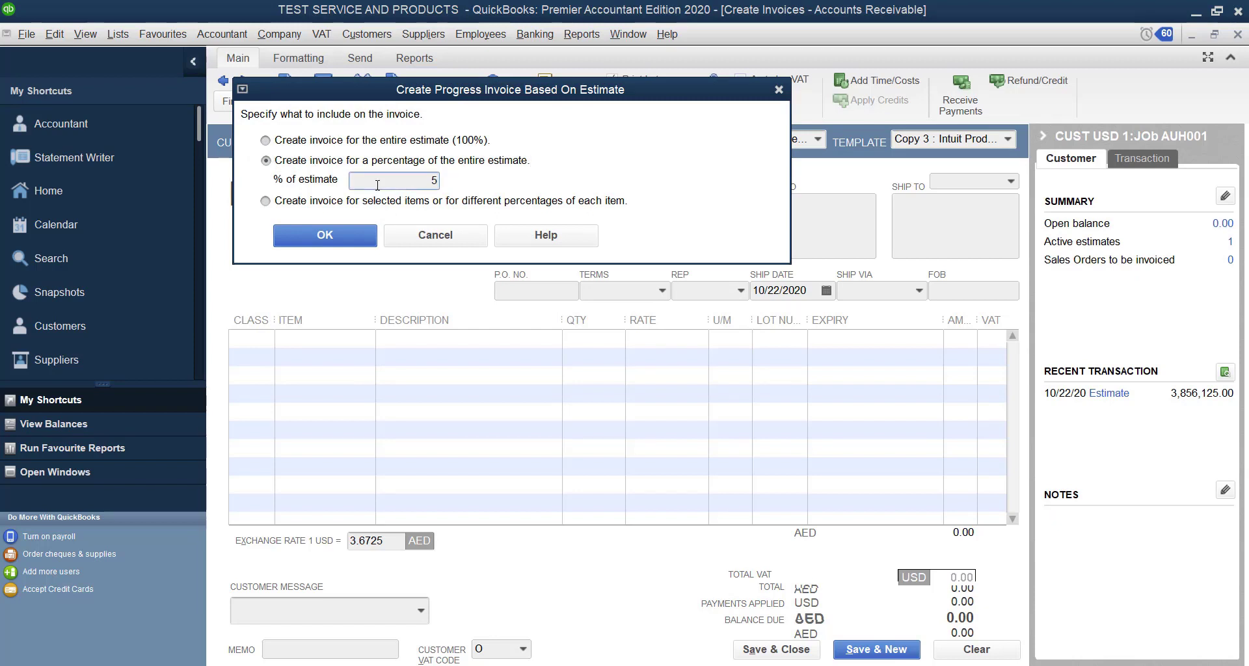
click(344, 234)
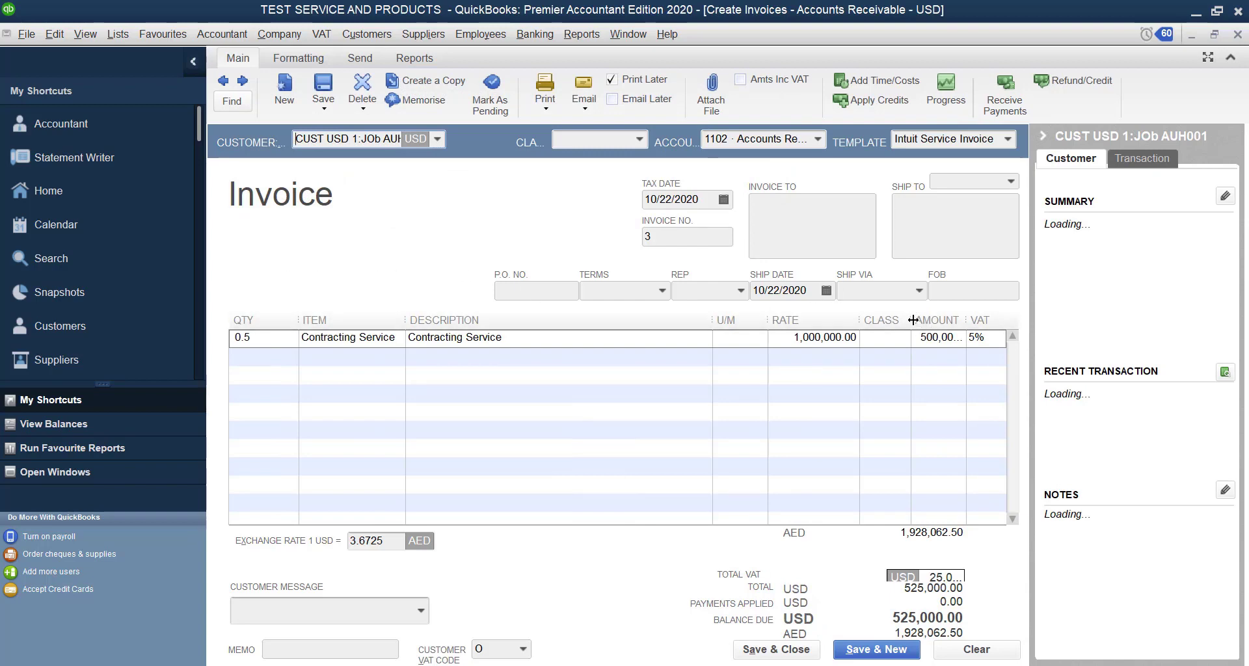
Widen the invoice's Amount column and add the Retainage item on the second line
drag(911, 319, 887, 318)
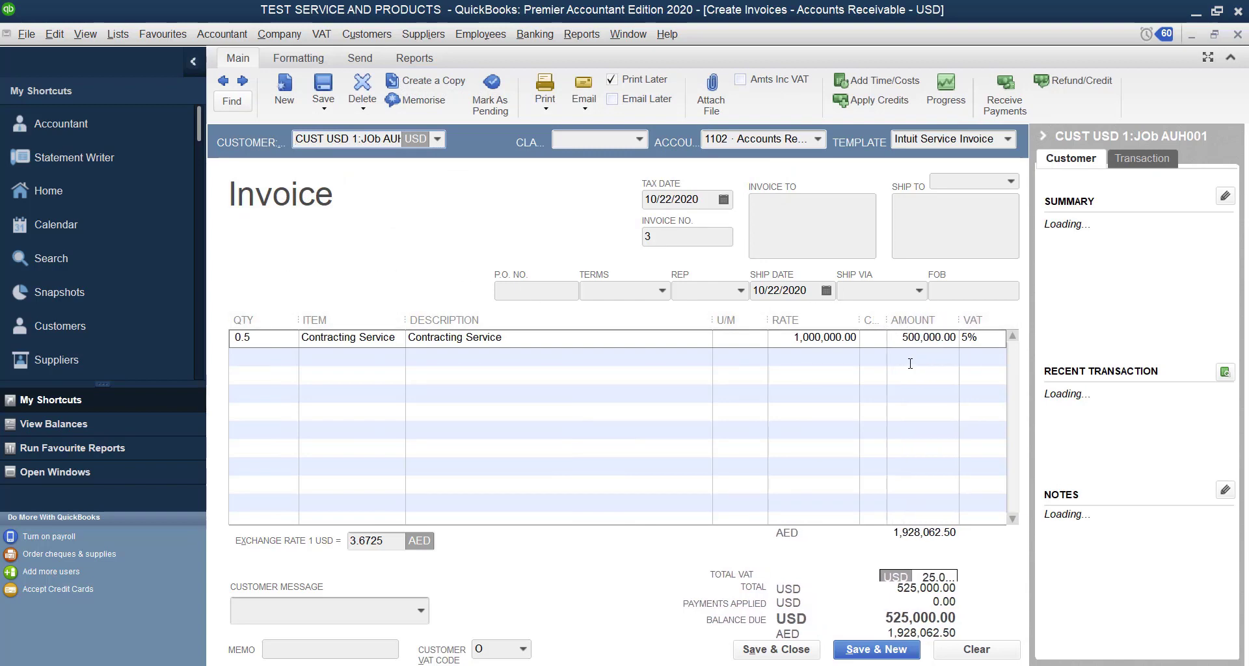
drag(859, 318, 828, 319)
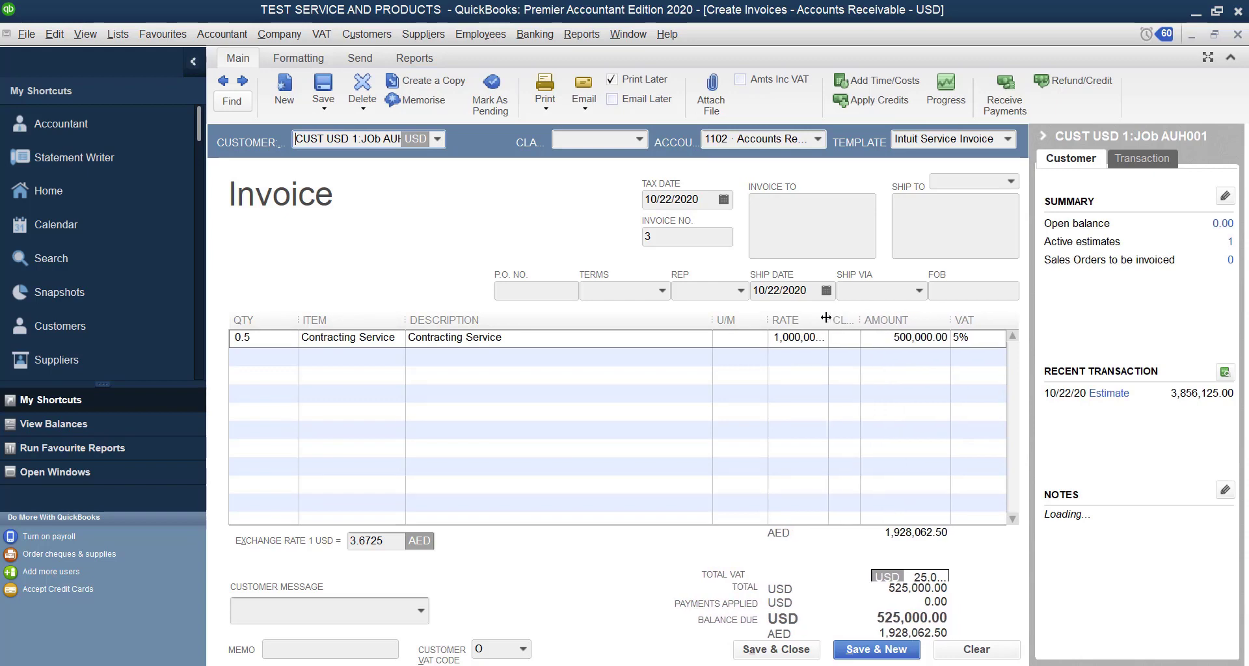
click(360, 359)
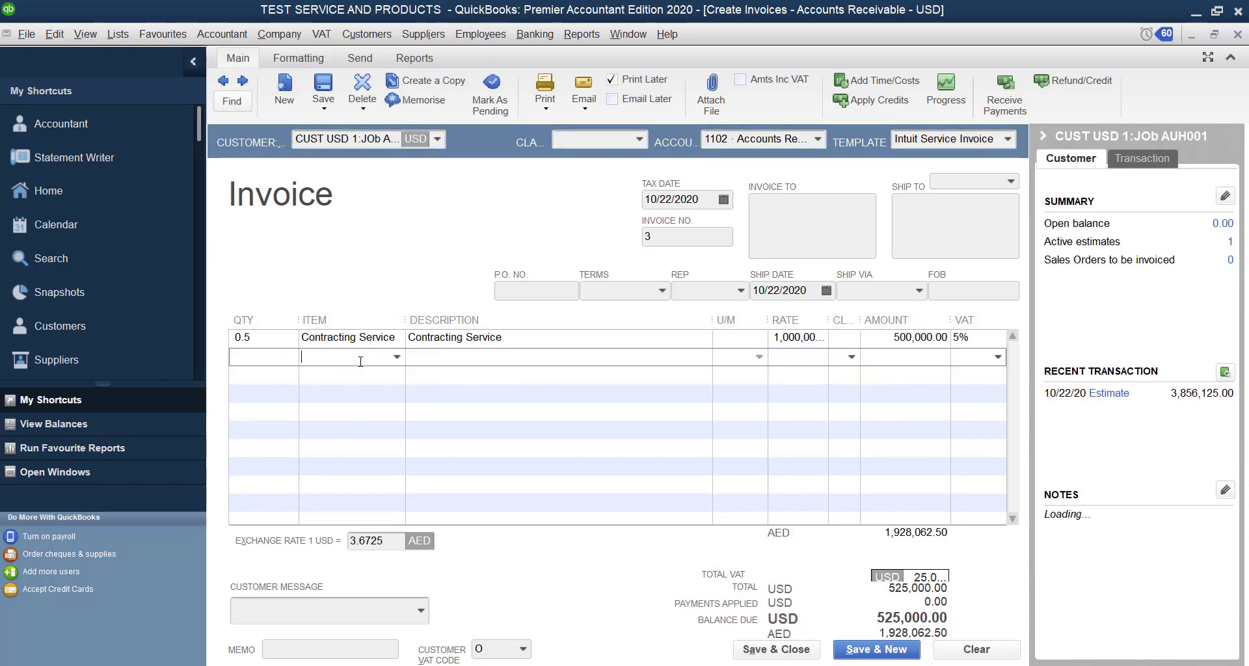
text(Retainage)
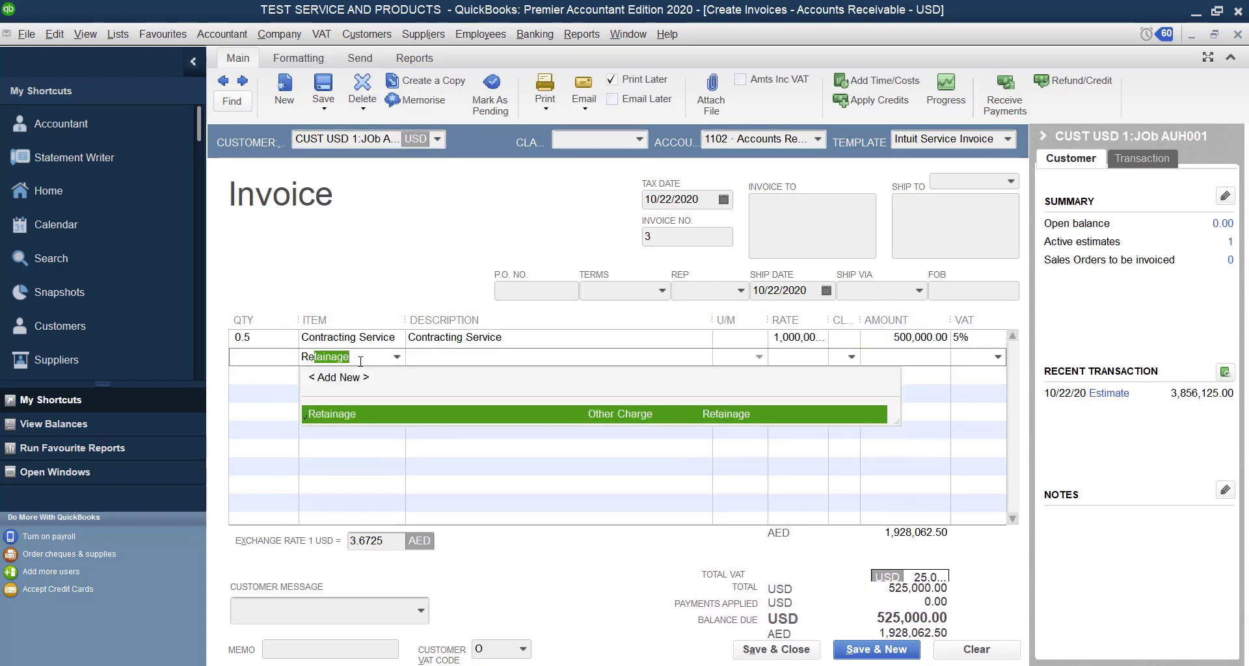
key(Tab)
click(804, 357)
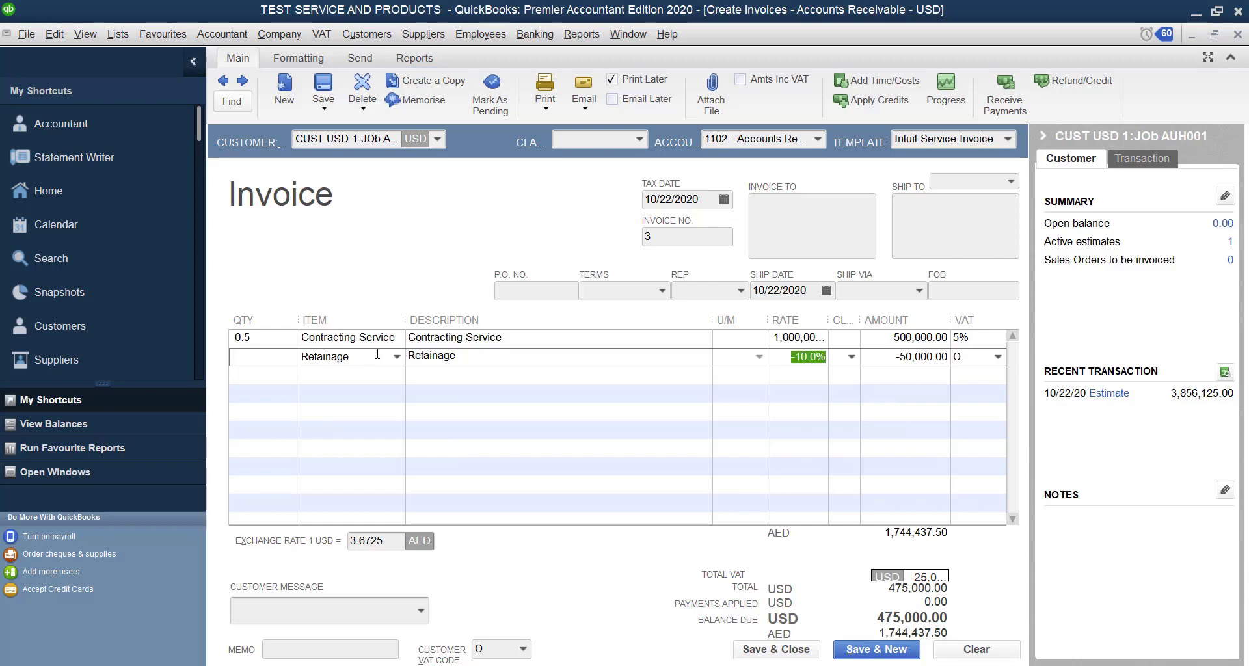
Set the Retainage line's VAT code to 5% and check the invoice's total VAT
key(Tab)
key(Tab)
click(998, 357)
click(948, 415)
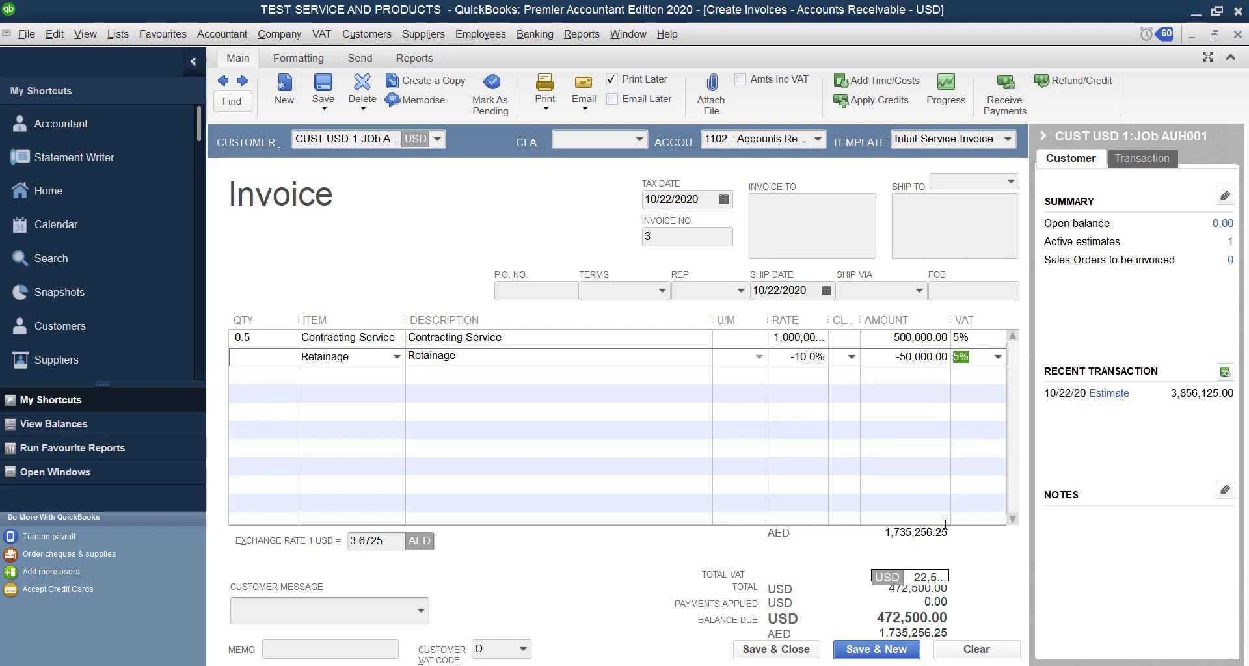
click(911, 576)
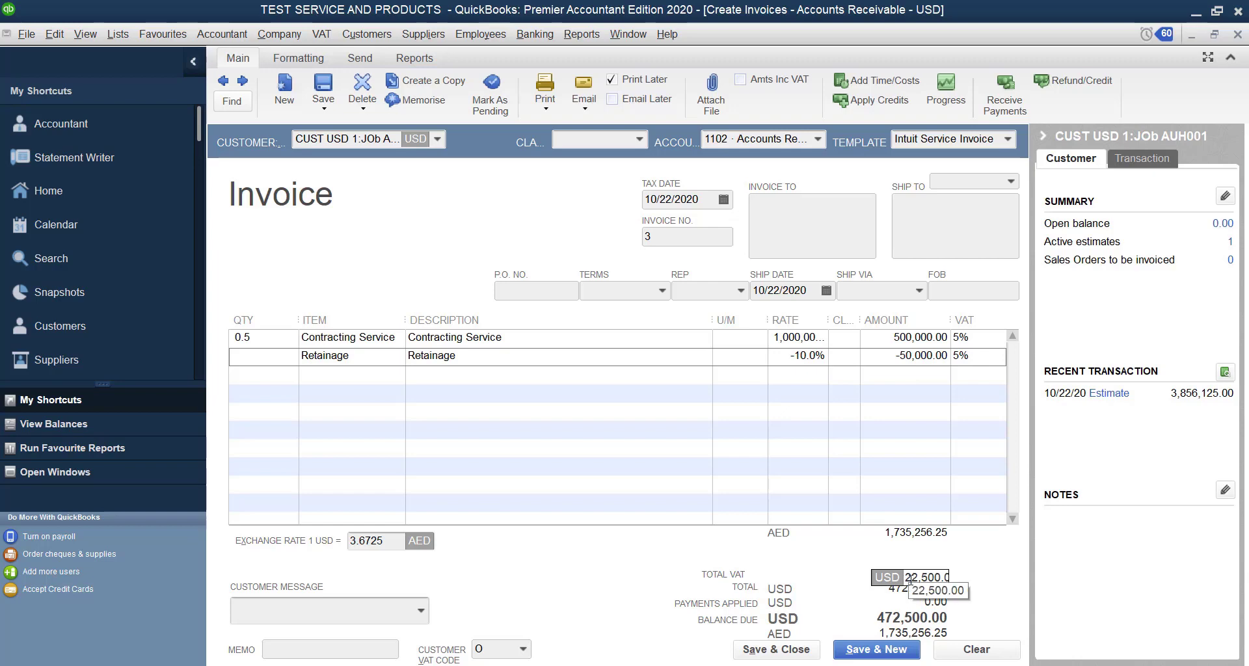
key(Tab)
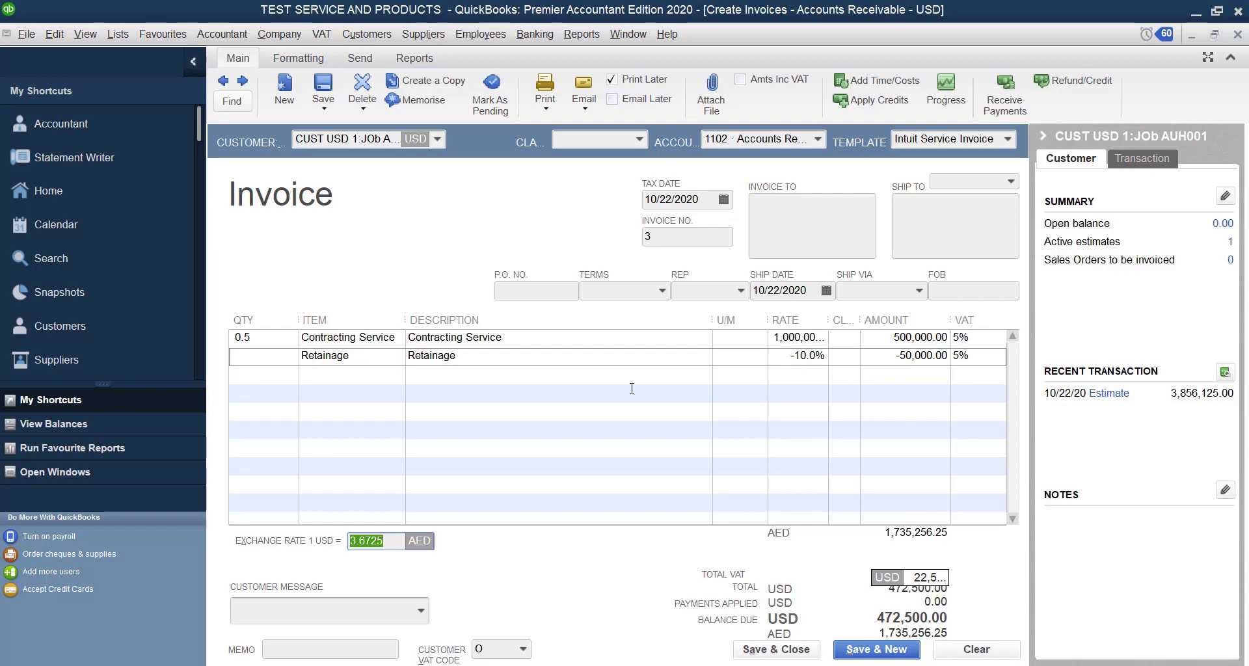
Widen the Rate column to show the full rates, and save and close the invoice
click(488, 354)
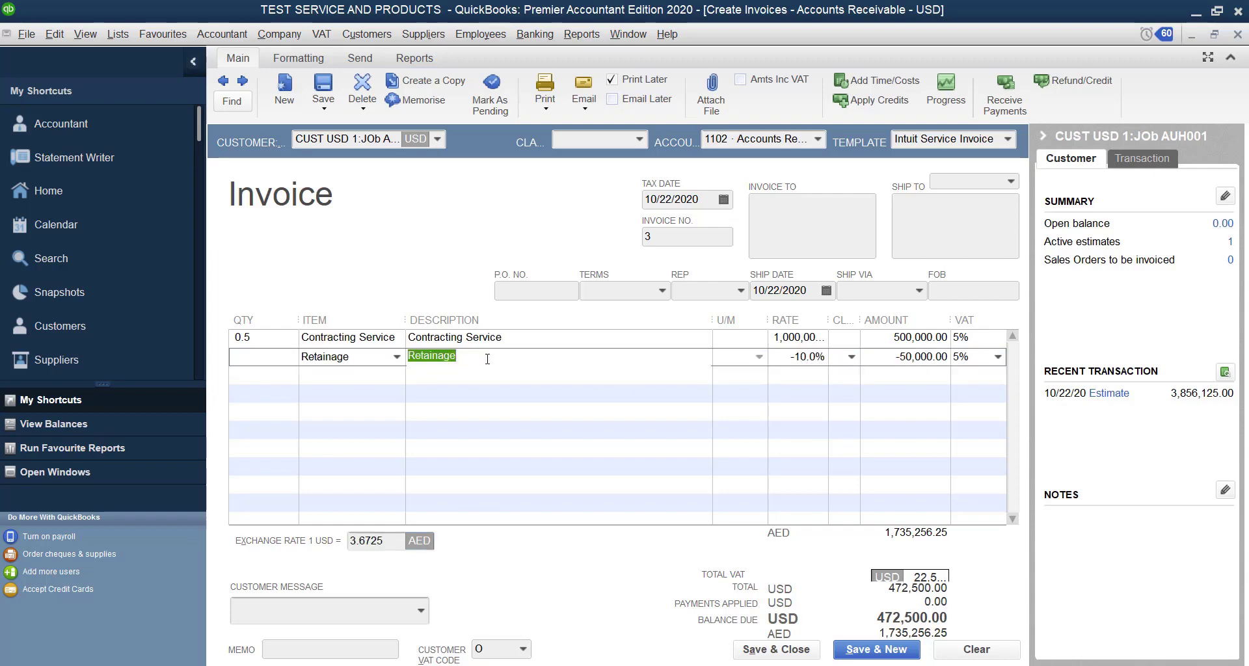
drag(713, 320, 811, 318)
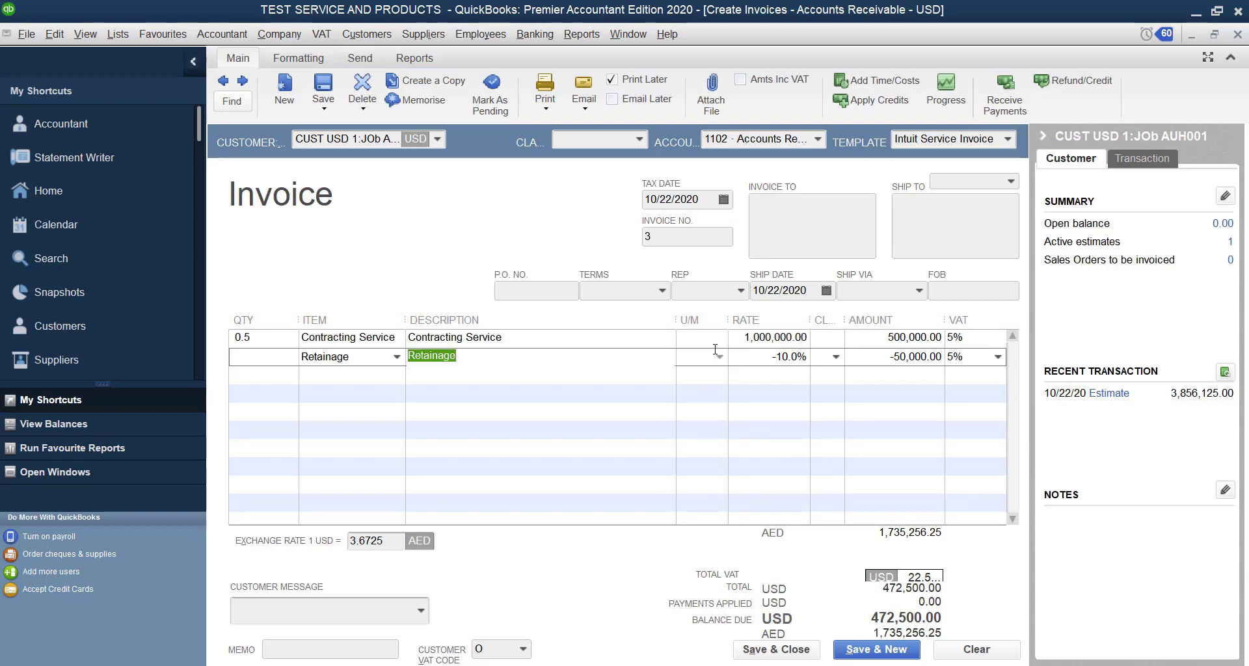
click(785, 657)
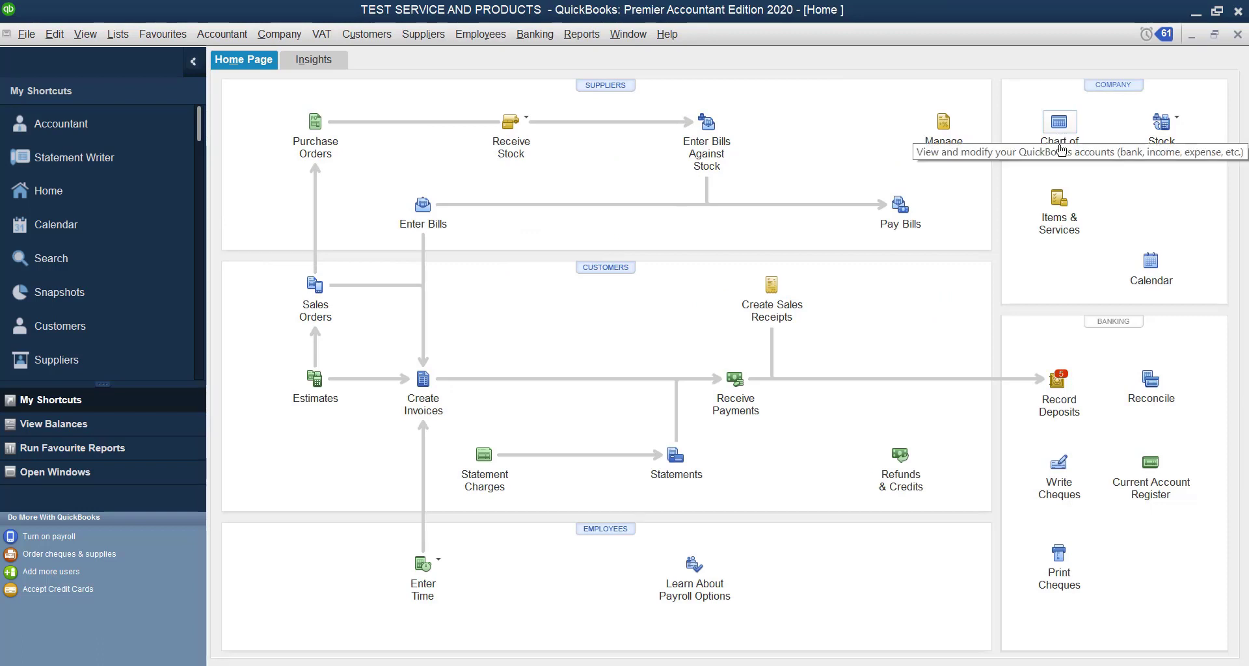
Open the Customer Balance Detail report for customers and receivables
click(581, 39)
mouse_move(665, 229)
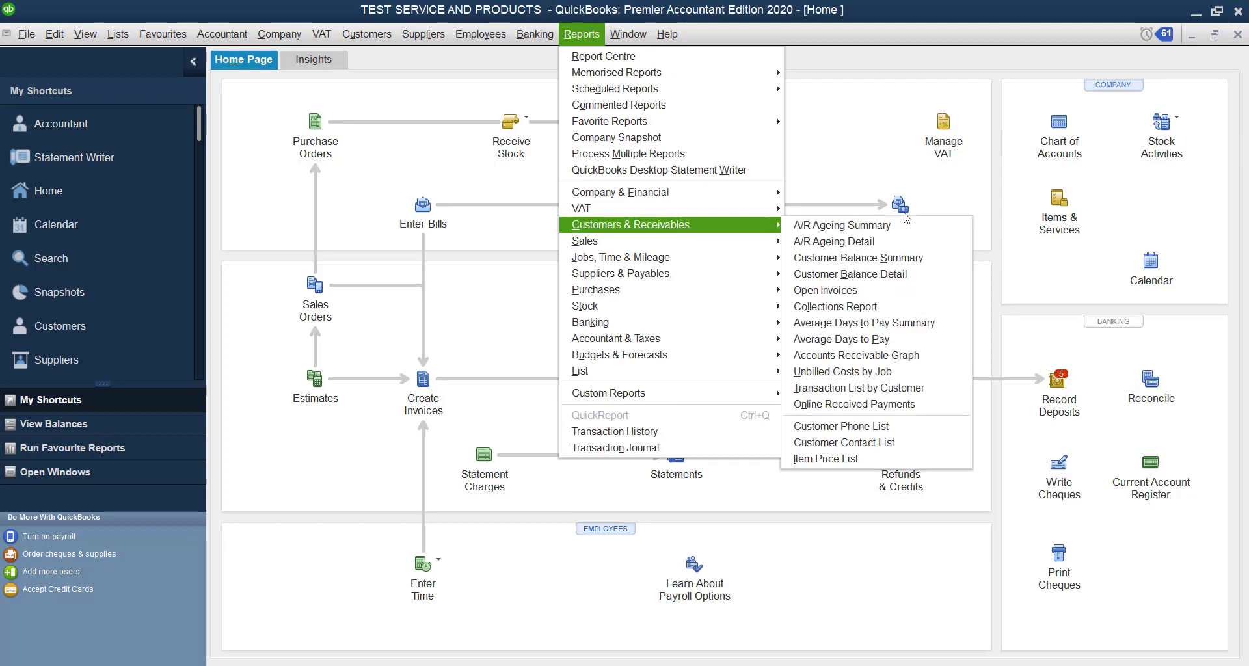
click(862, 277)
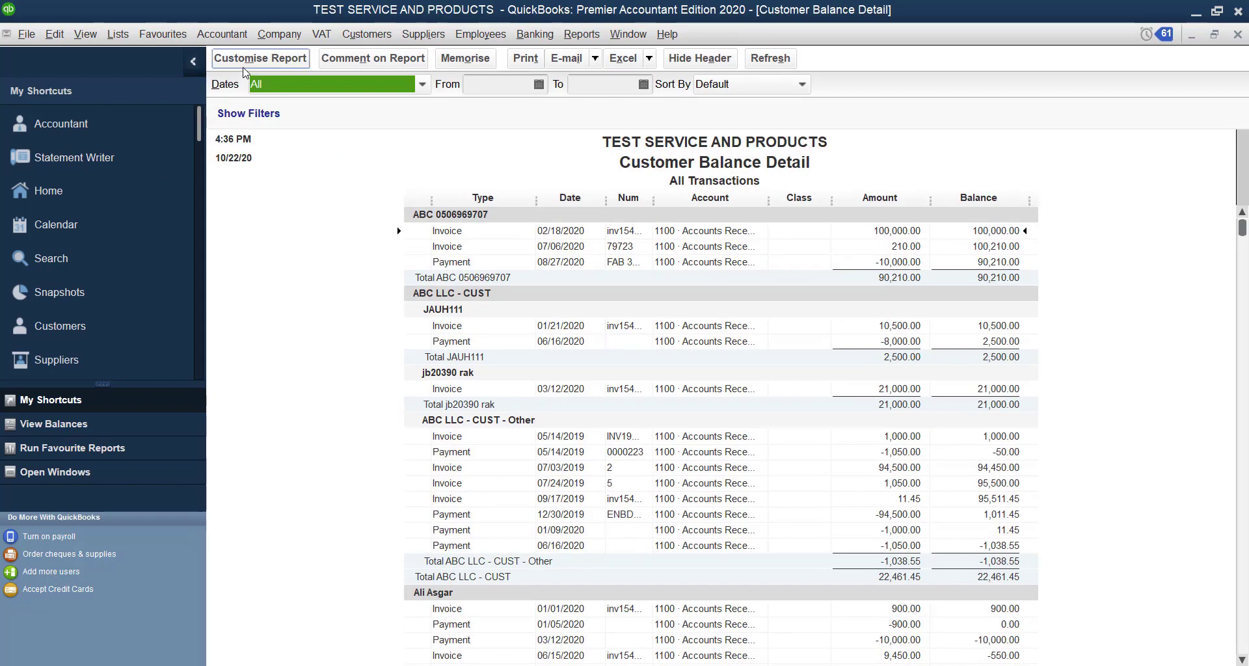
Customise the Customer Balance Detail report by filtering its account to Retainage Receivables
click(287, 54)
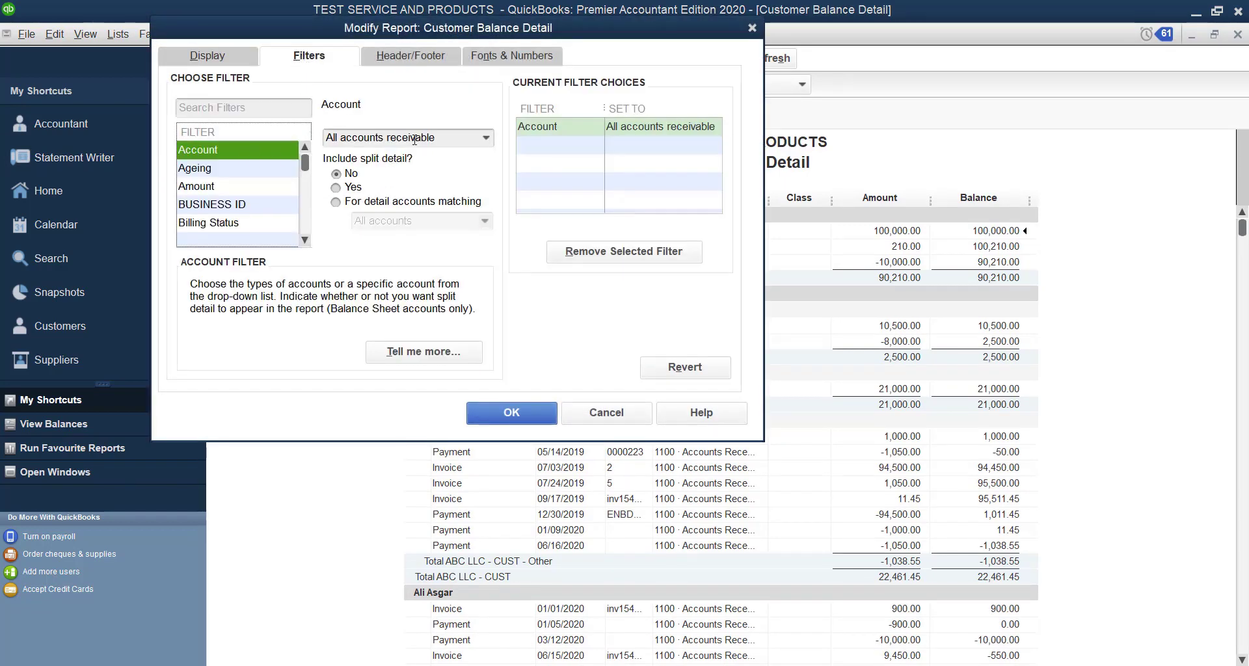
click(386, 138)
text(Retainage Receivables)
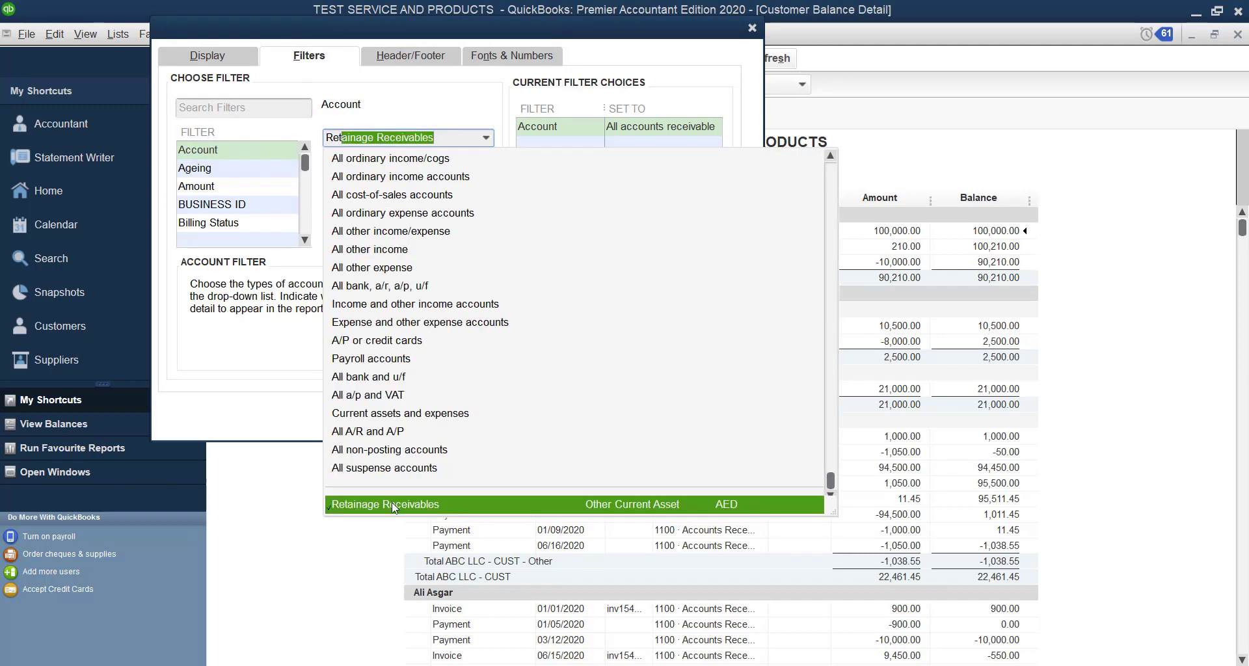
click(392, 504)
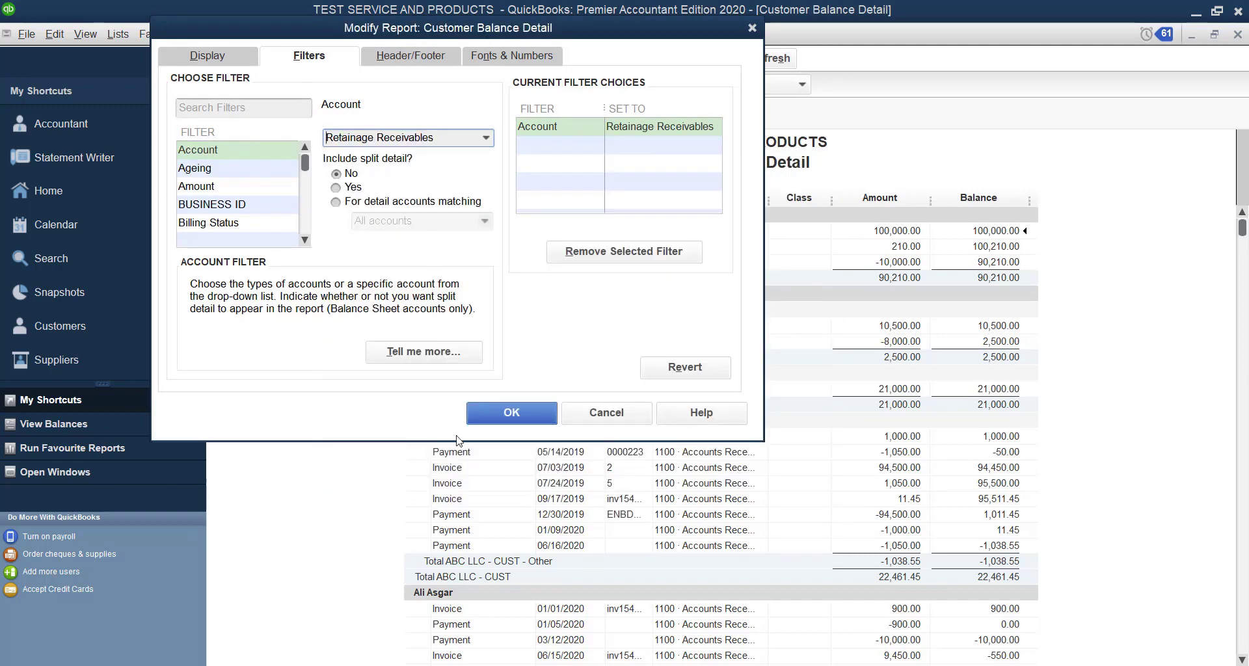
click(518, 412)
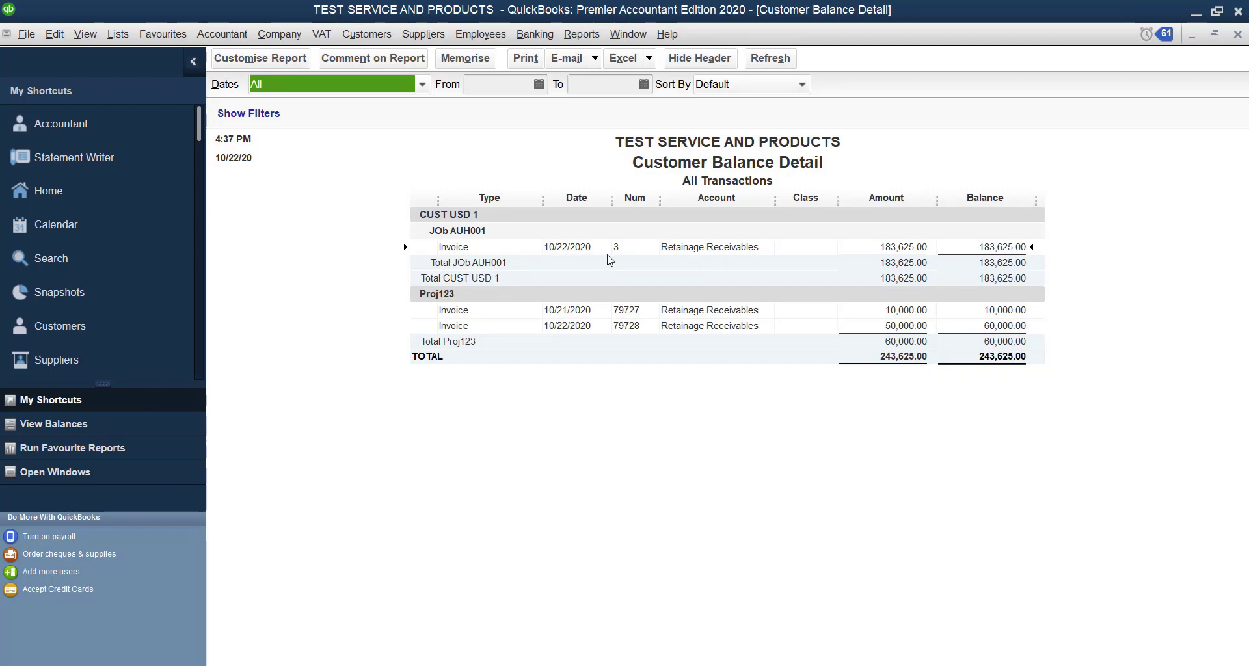
click(867, 248)
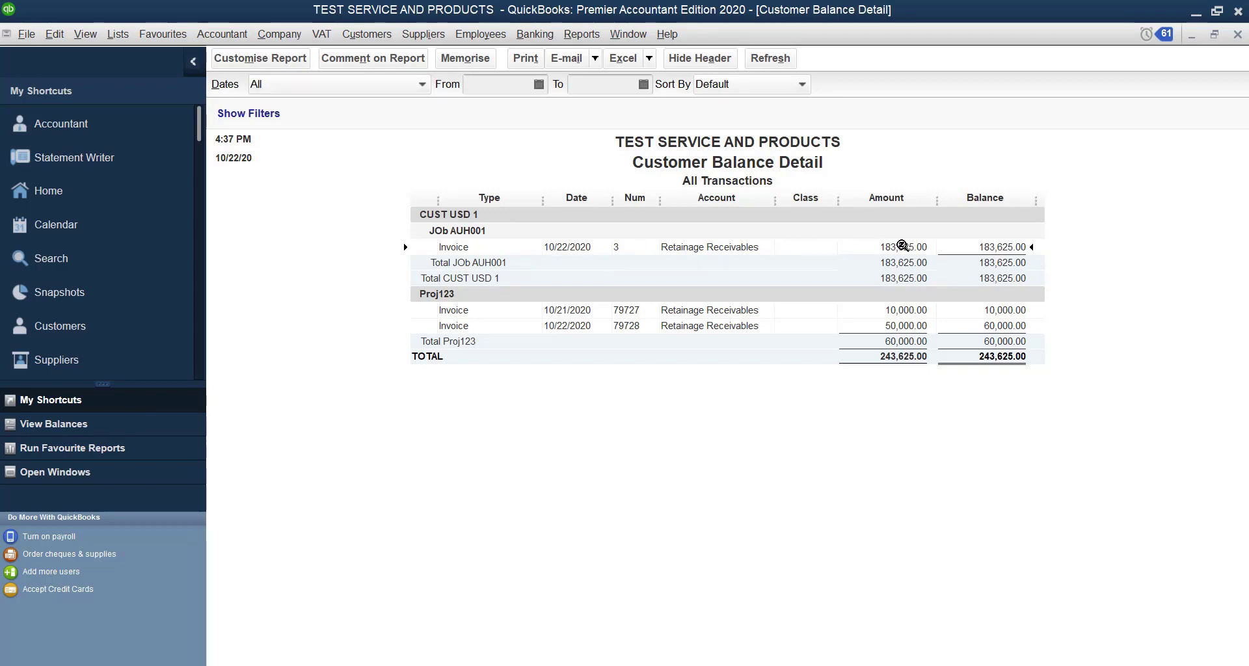
click(884, 324)
click(889, 249)
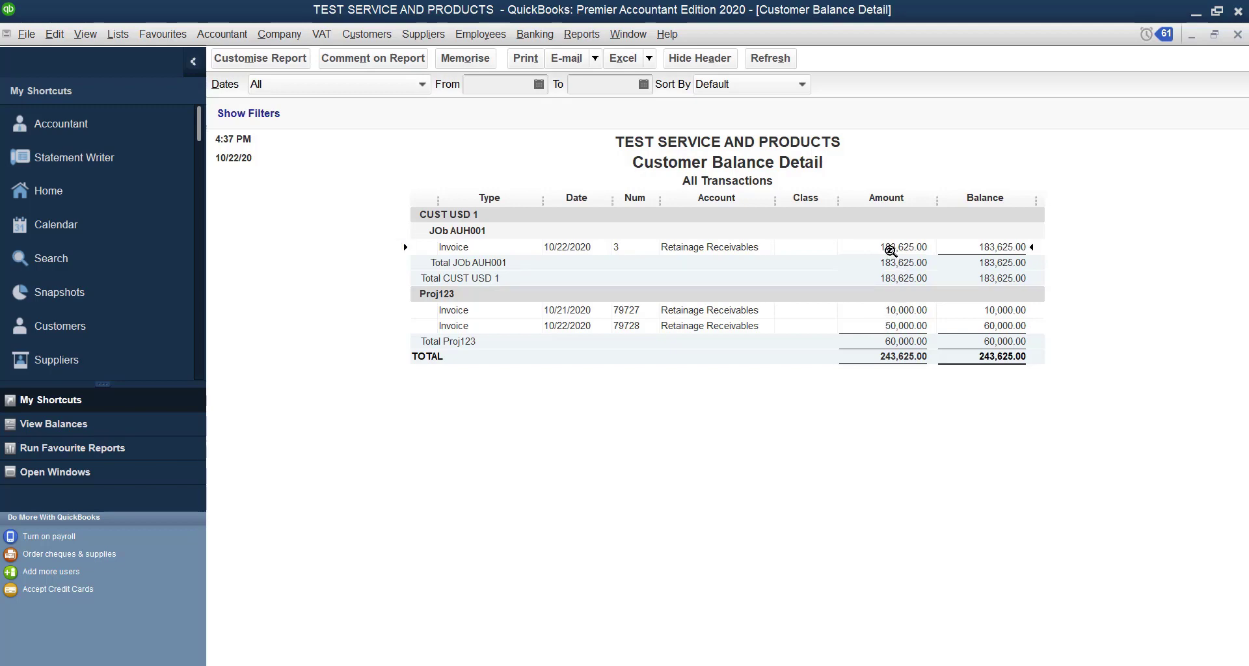